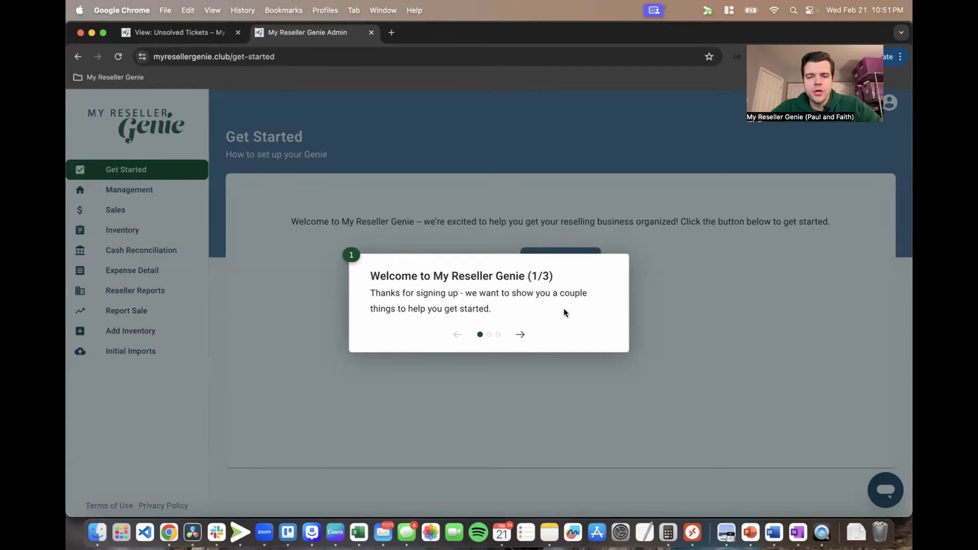
left_click(521, 335)
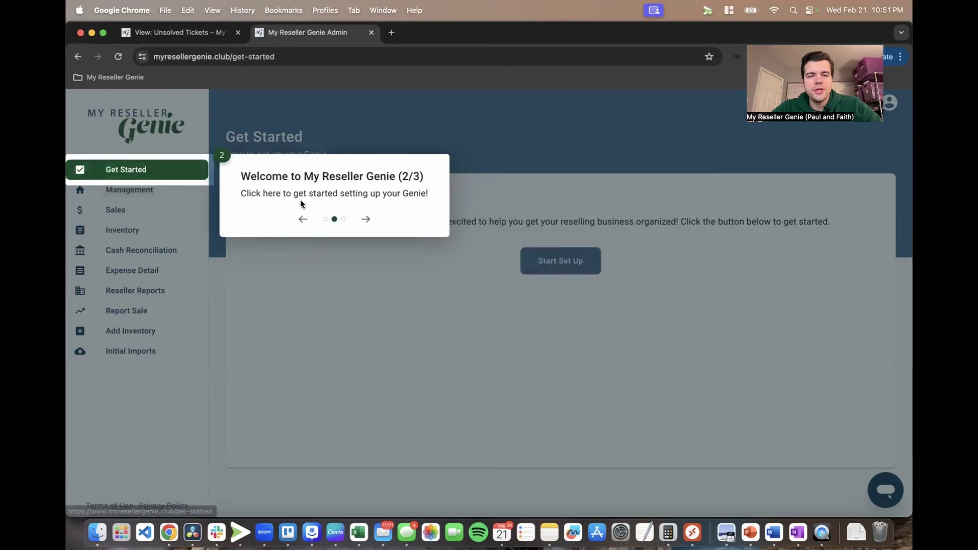
left_click(365, 219)
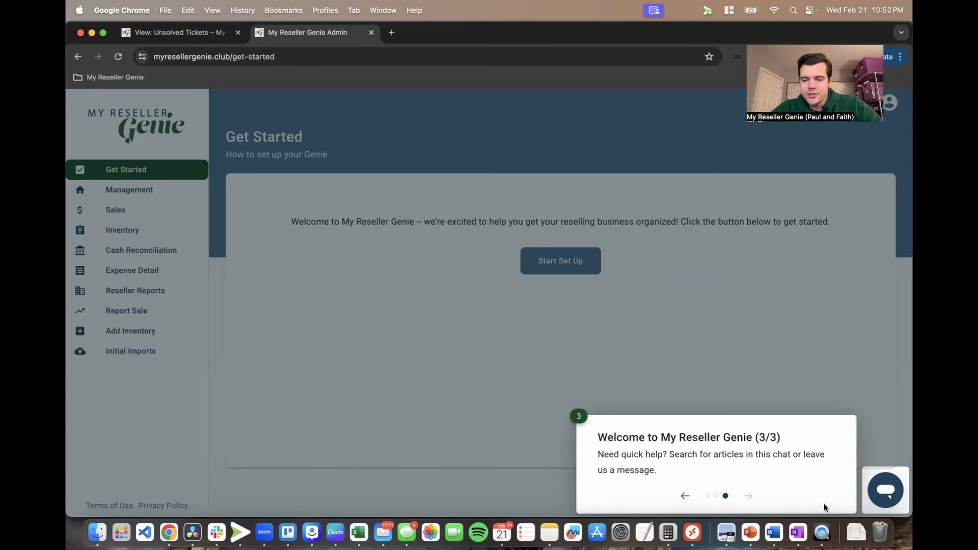
left_click(543, 161)
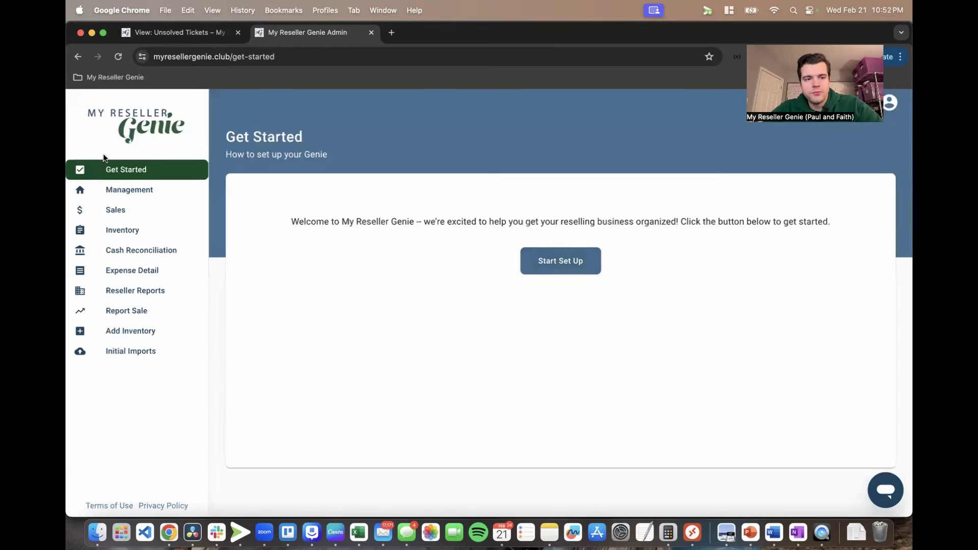
left_click(558, 263)
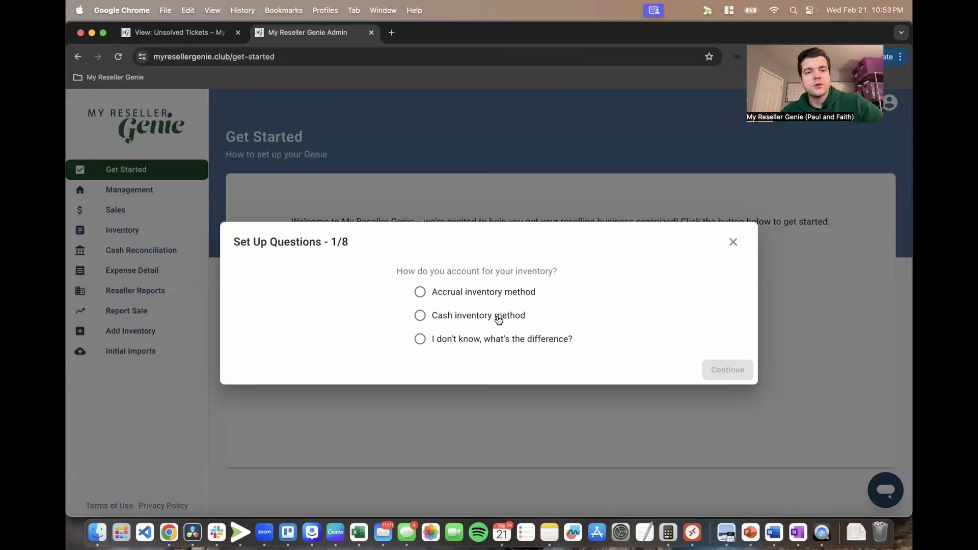
left_click(475, 299)
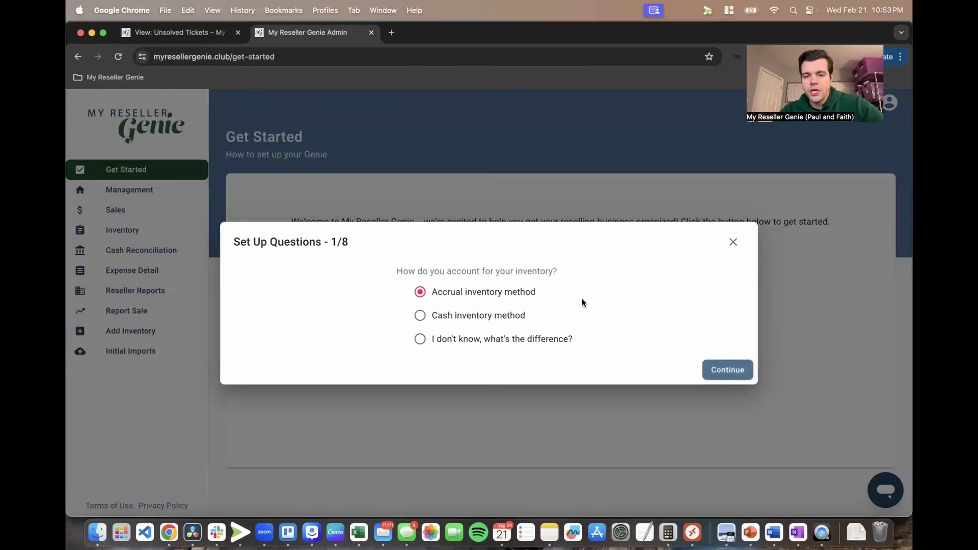
left_click(727, 369)
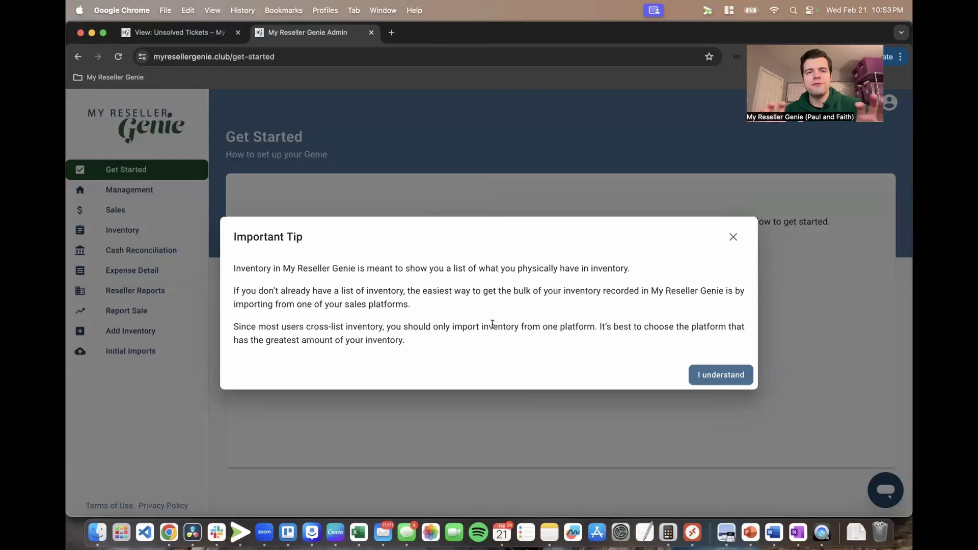
left_click(714, 376)
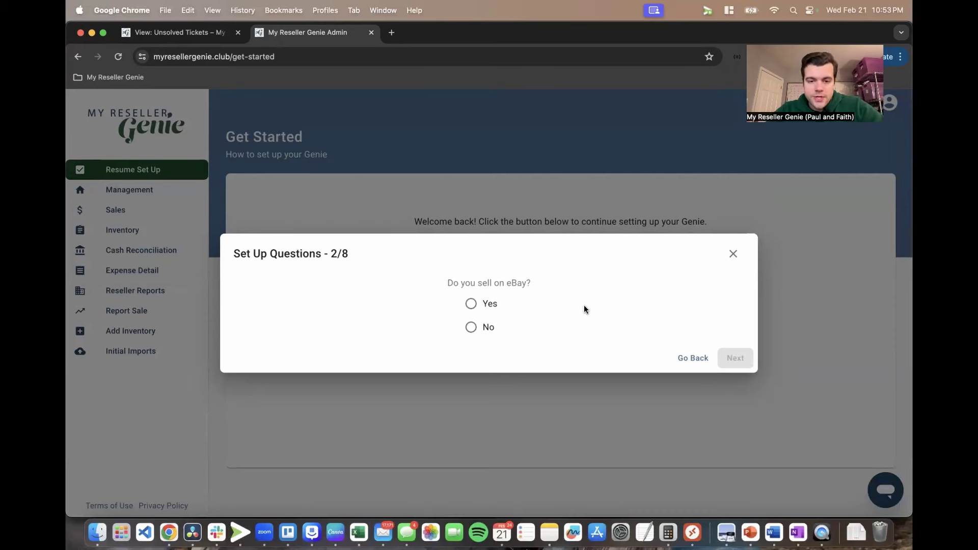
left_click(489, 304)
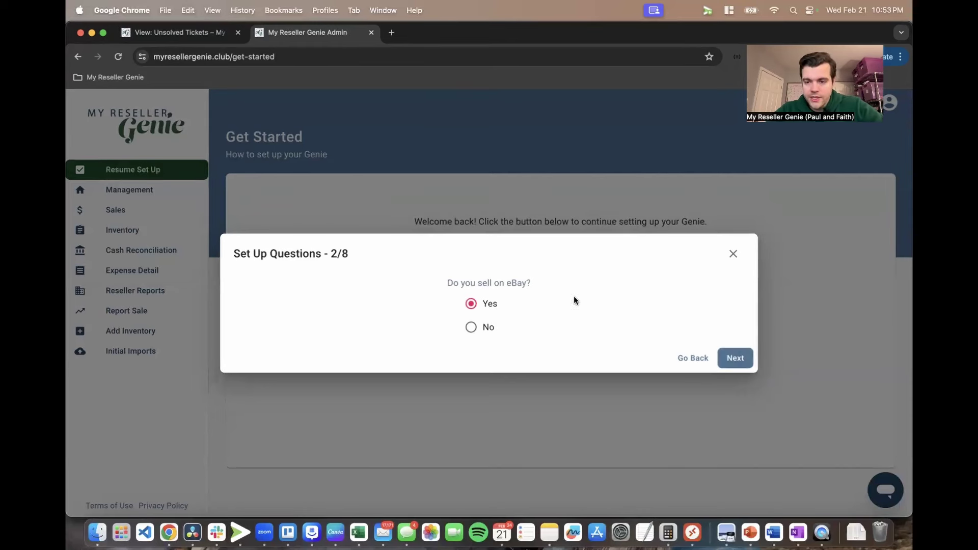
left_click(735, 358)
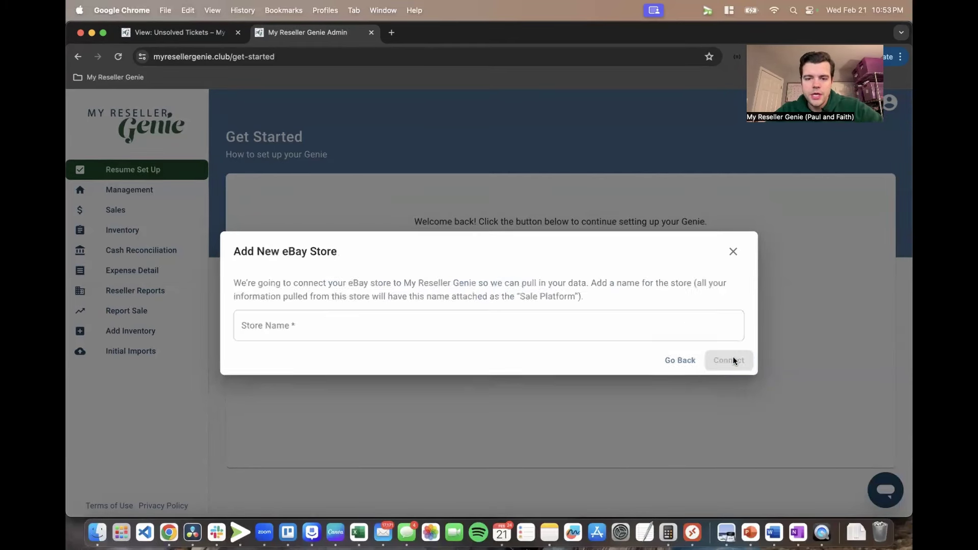
left_click(356, 332)
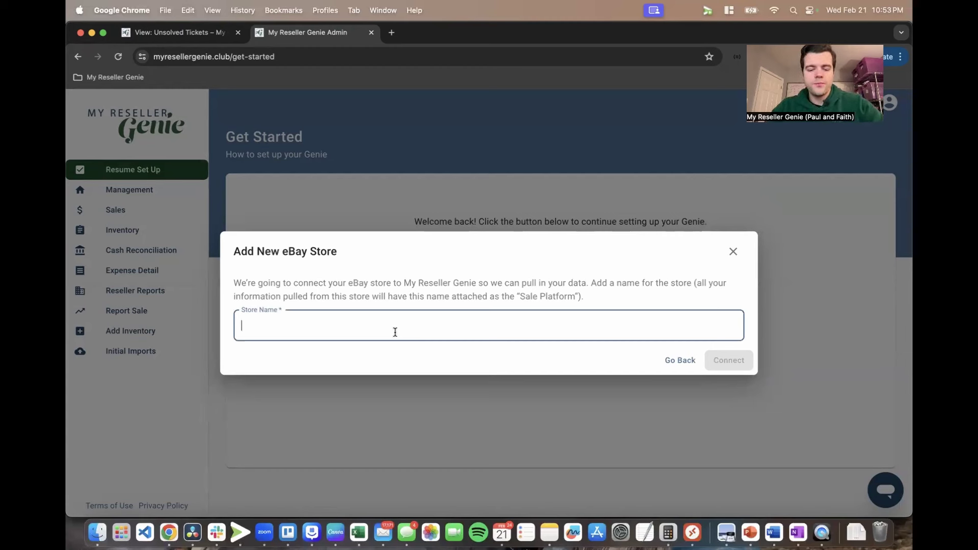
type("eBay")
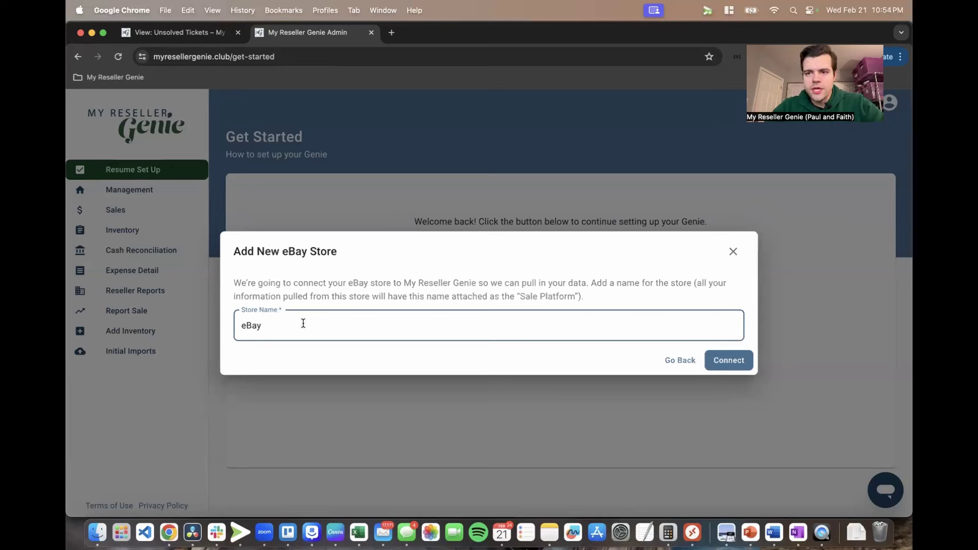
left_click(736, 358)
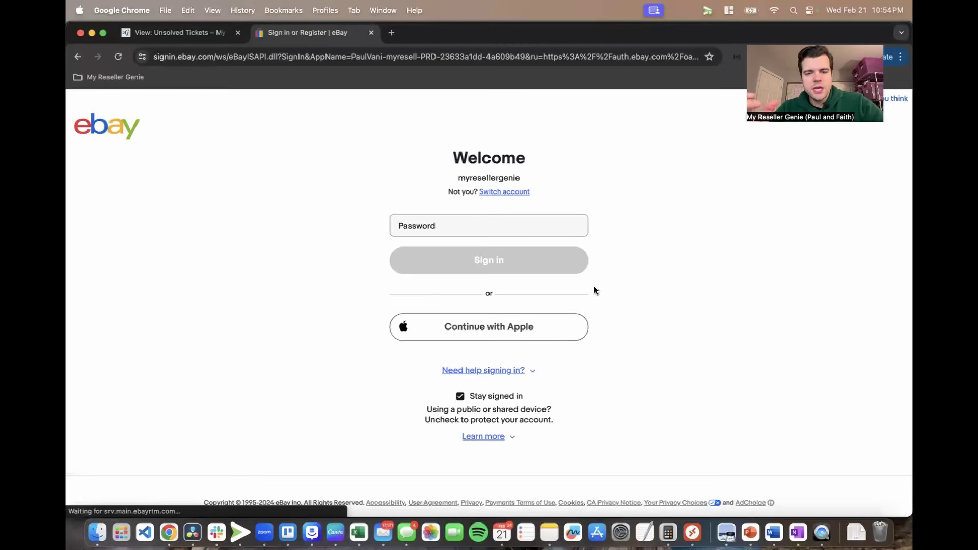
left_click(495, 227)
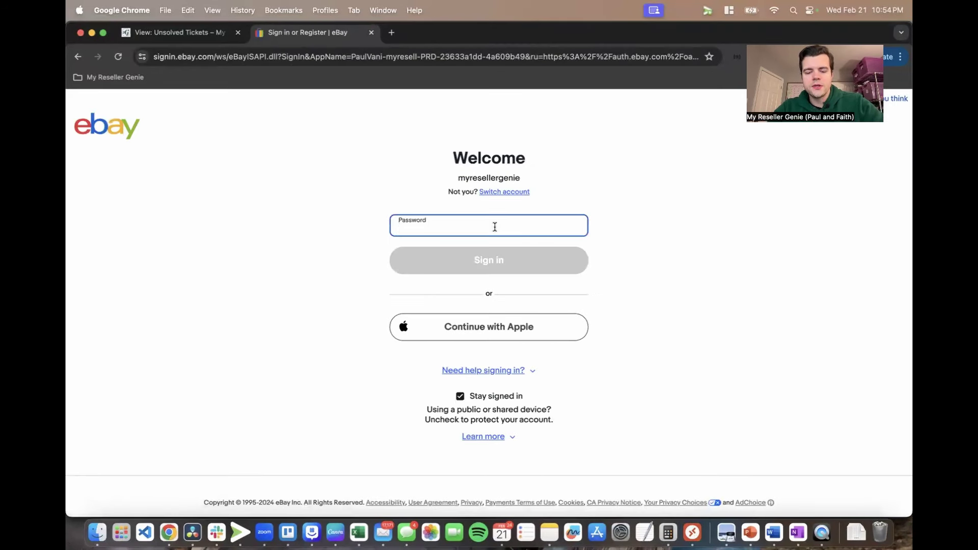
type("••••")
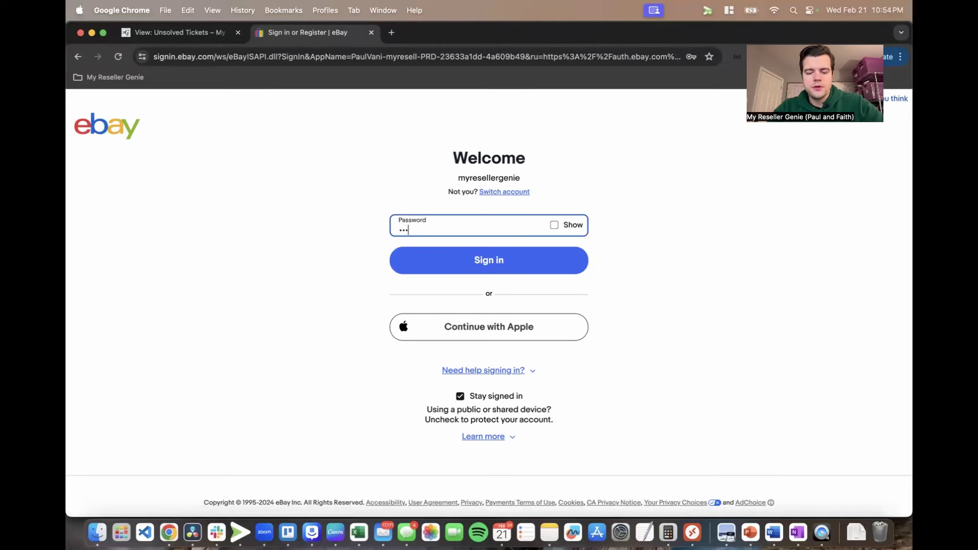
type("••••")
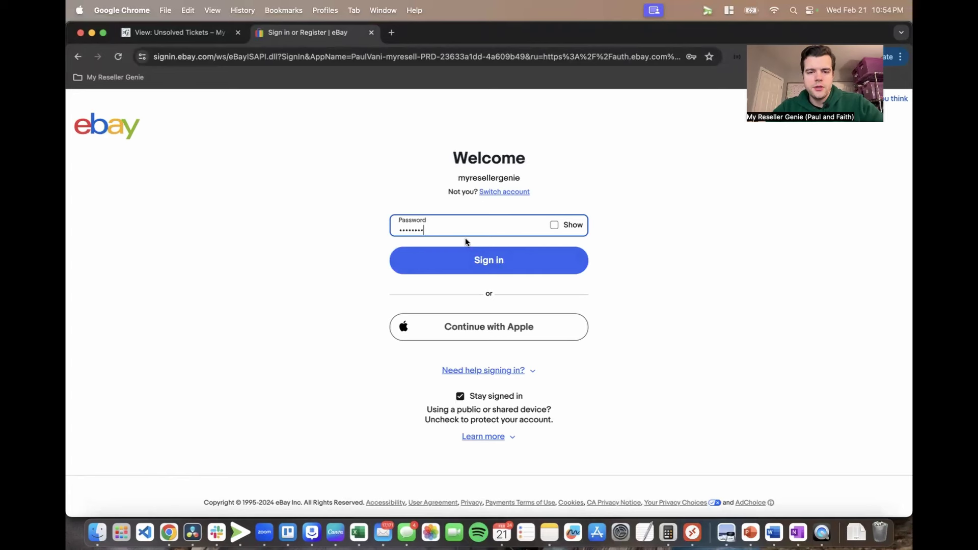
left_click(479, 263)
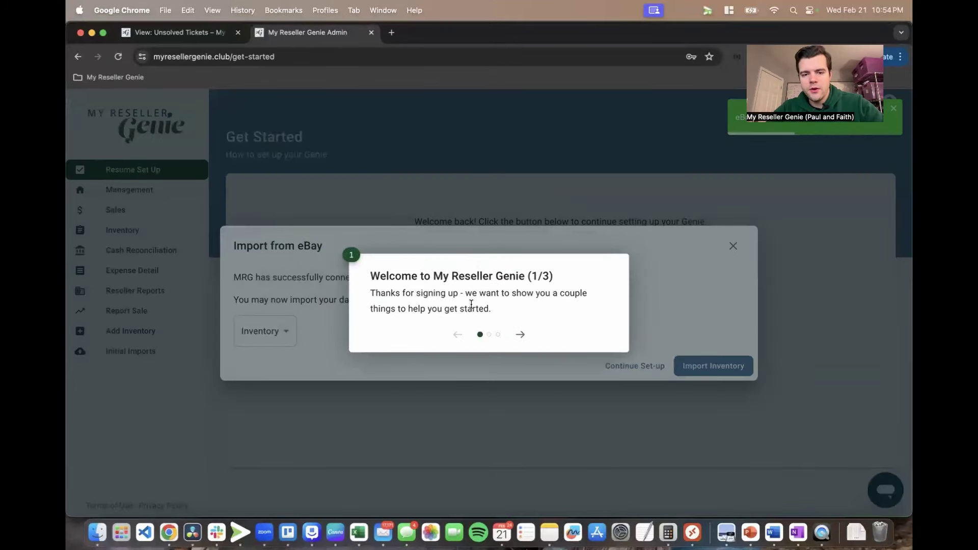
left_click(673, 300)
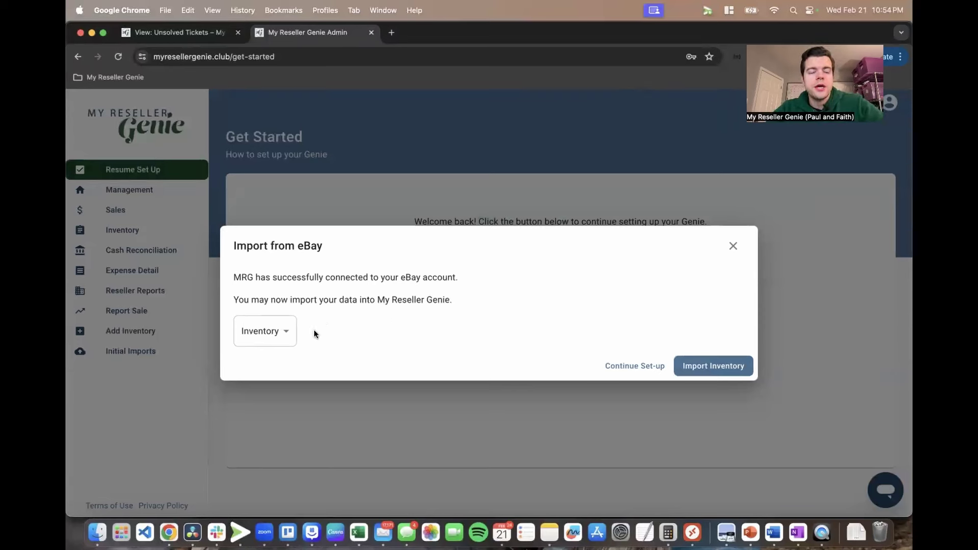
left_click(286, 333)
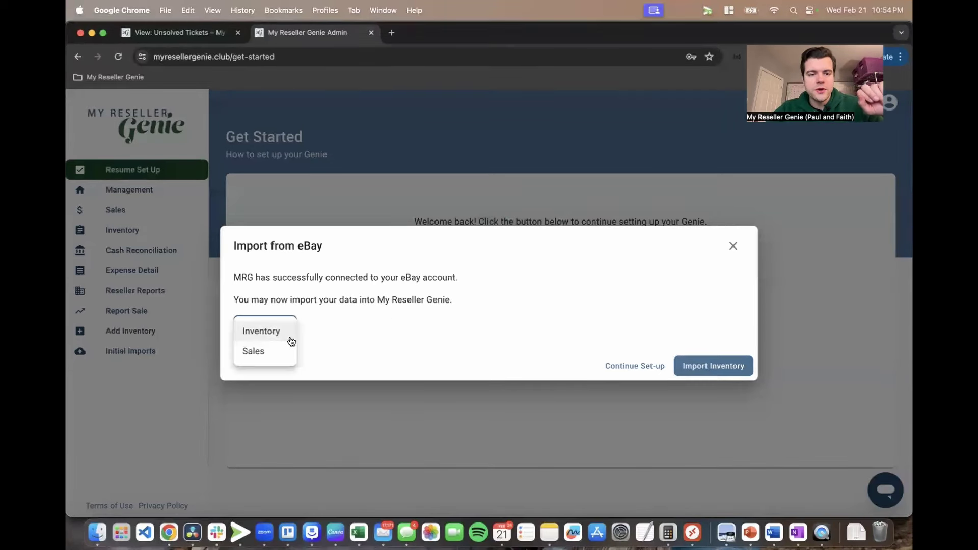
left_click(510, 311)
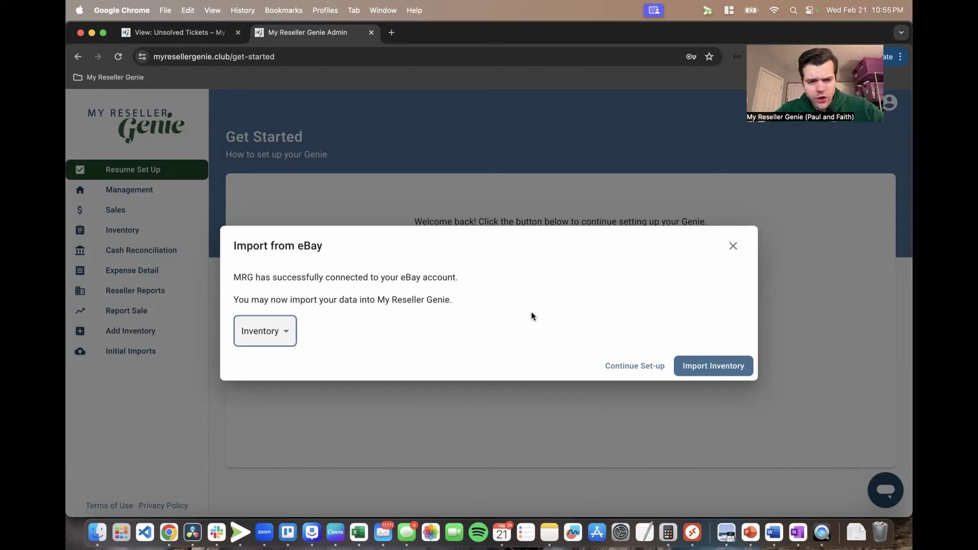
left_click(719, 372)
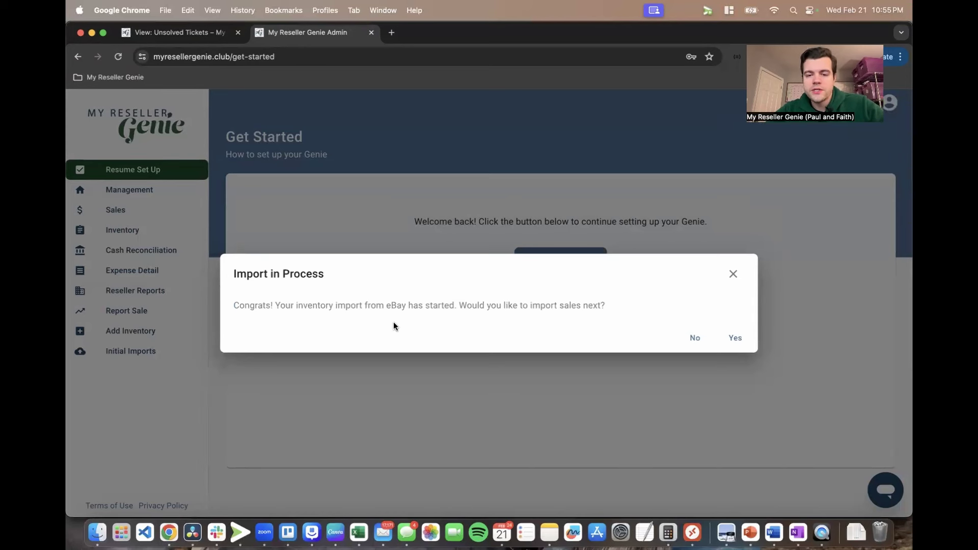
left_click(736, 338)
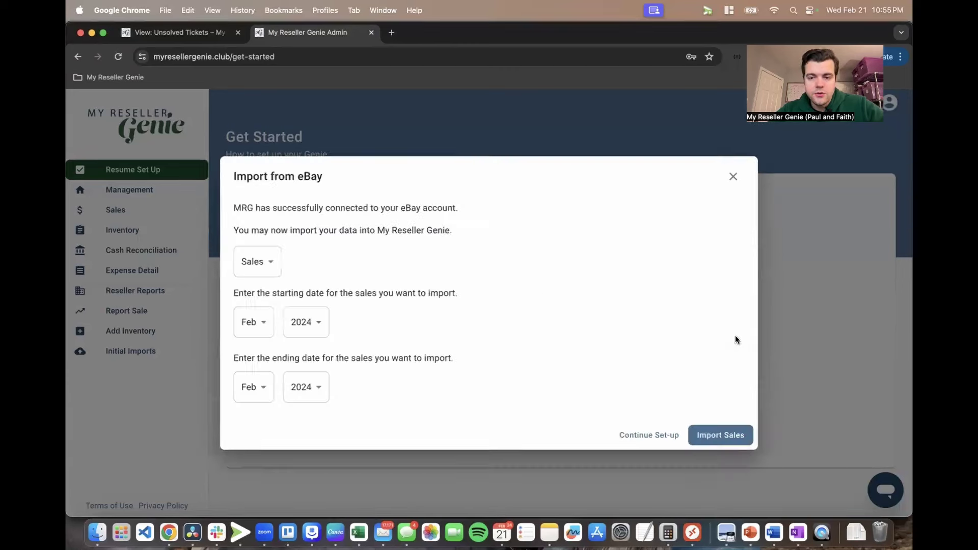
left_click(273, 265)
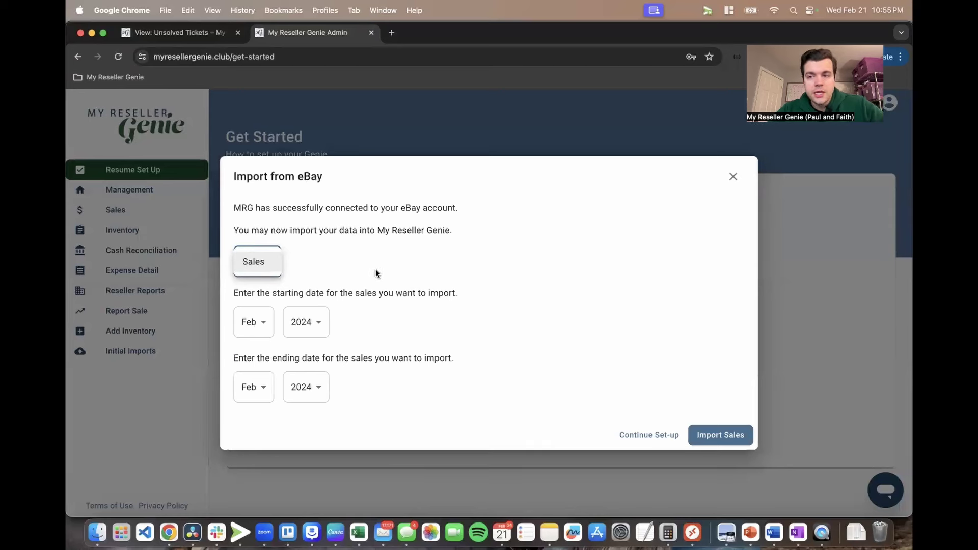
left_click(355, 270)
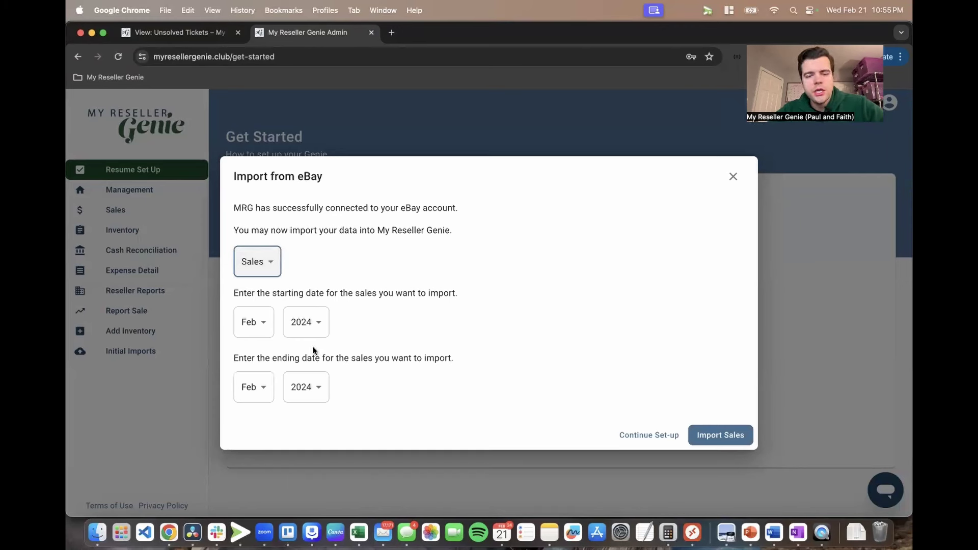
left_click(263, 325)
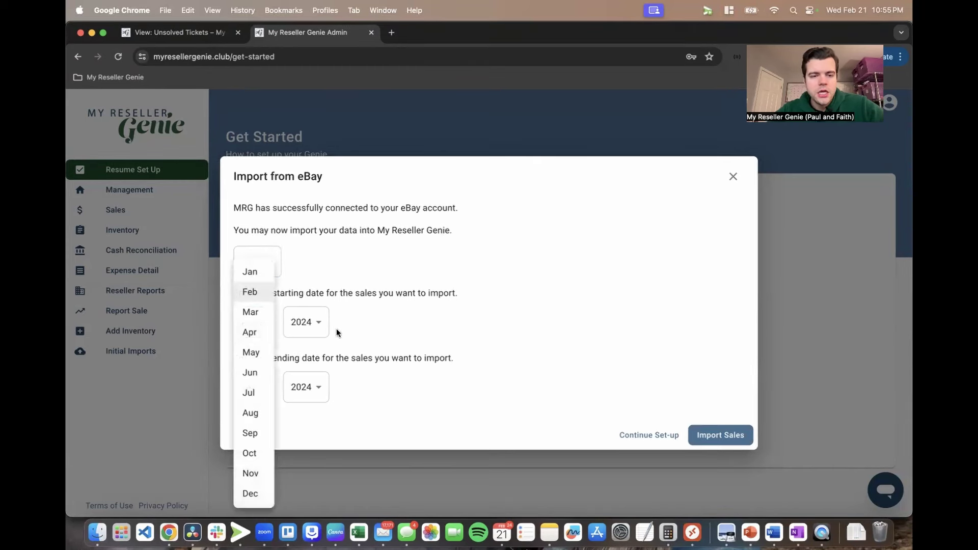
left_click(252, 273)
left_click(313, 321)
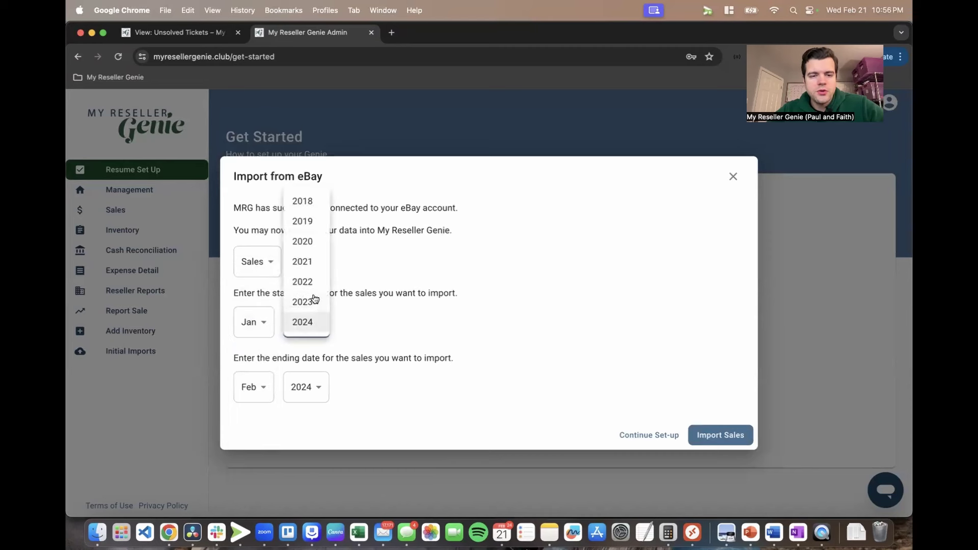
left_click(311, 303)
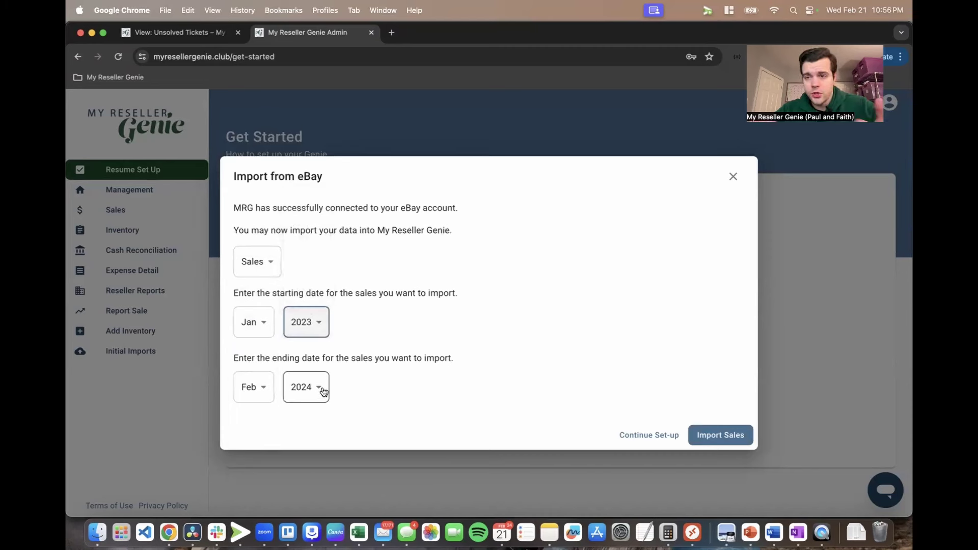
left_click(731, 438)
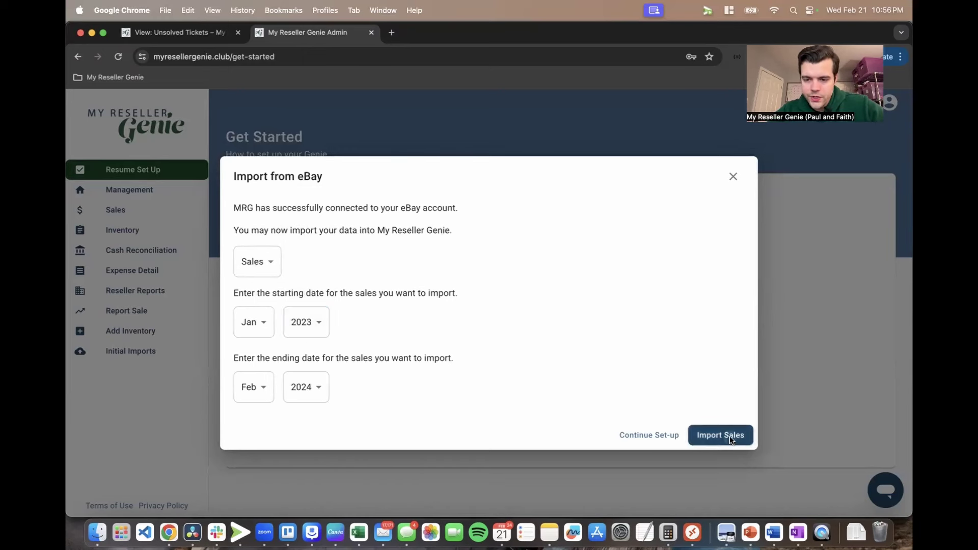
left_click(730, 437)
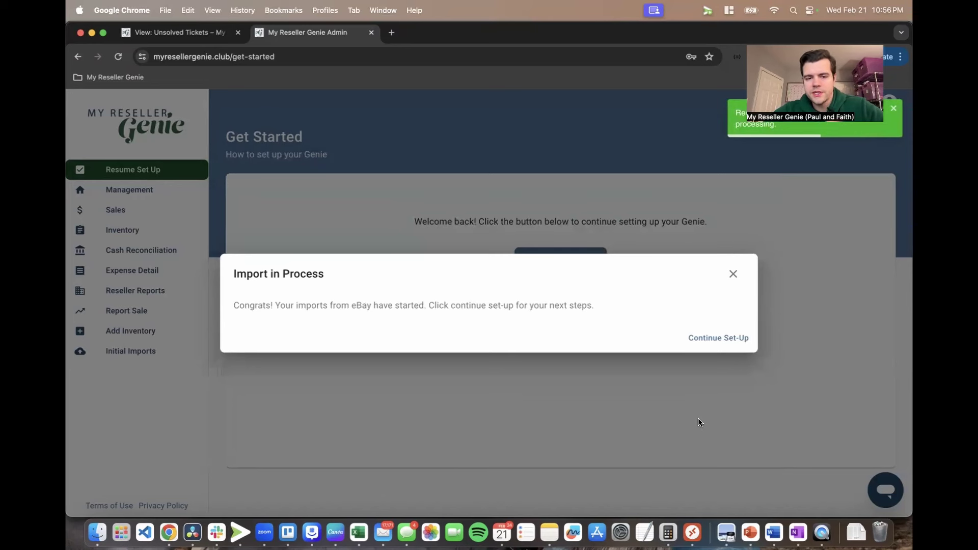
left_click(725, 340)
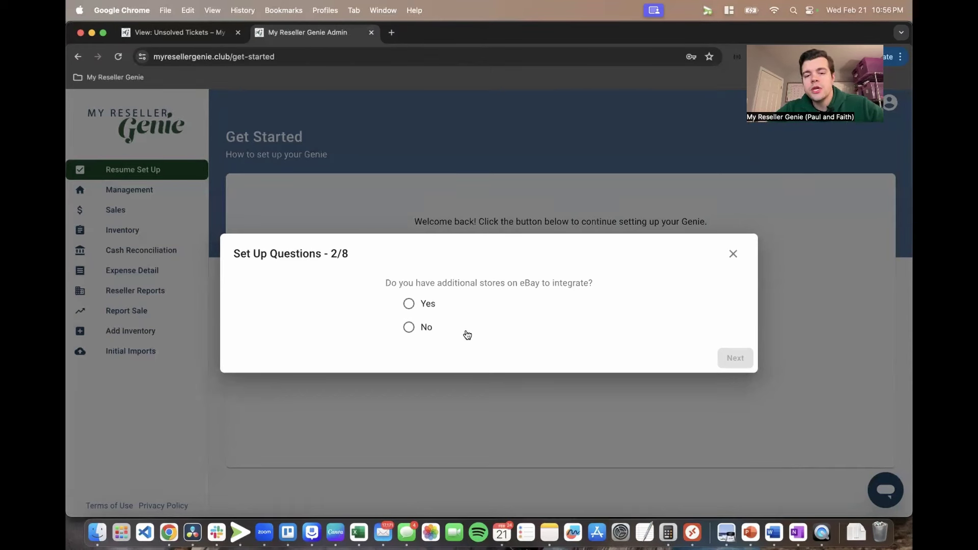
left_click(427, 305)
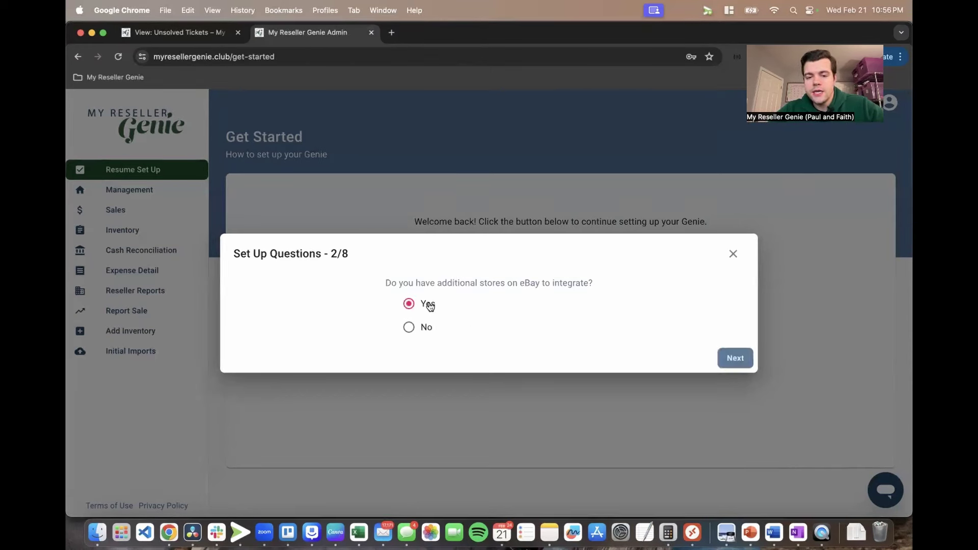
left_click(736, 358)
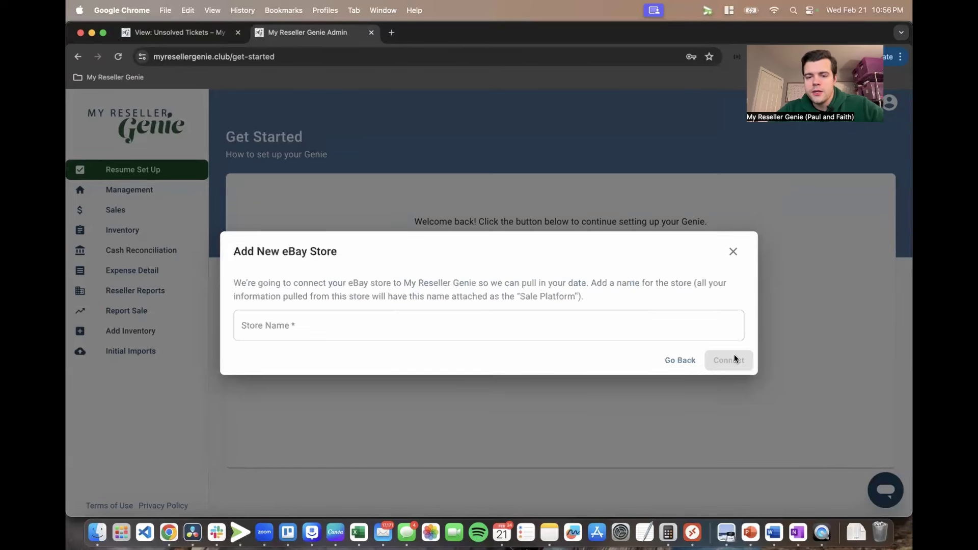
left_click(680, 361)
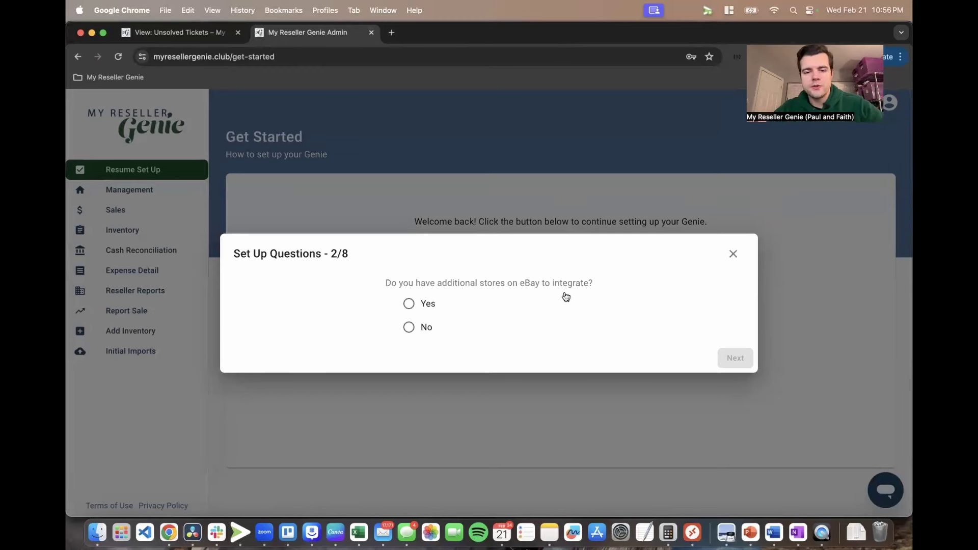
left_click(431, 333)
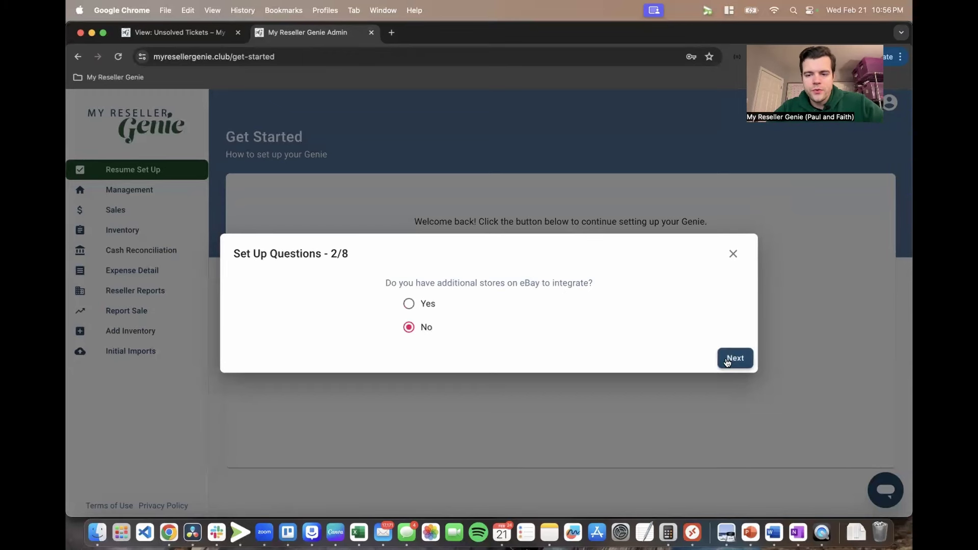
left_click(728, 362)
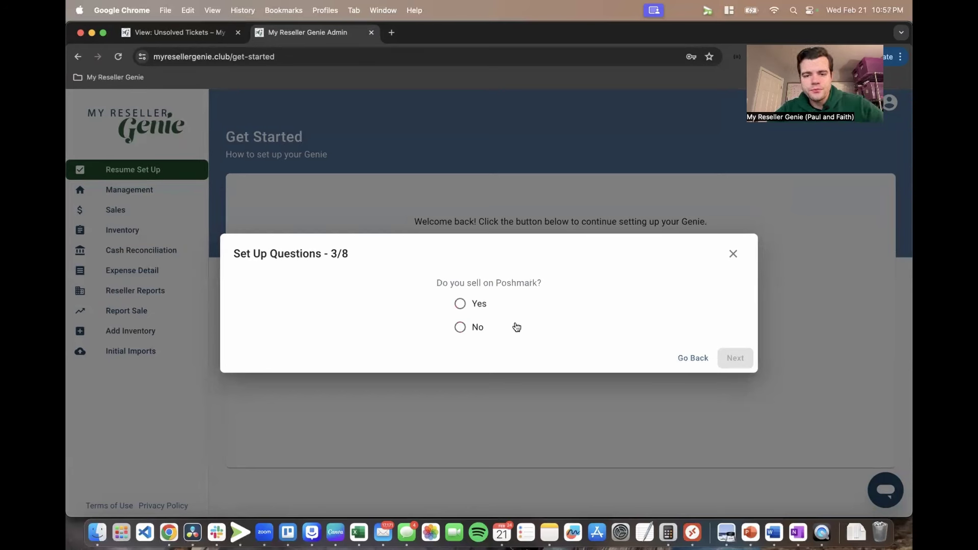
left_click(475, 302)
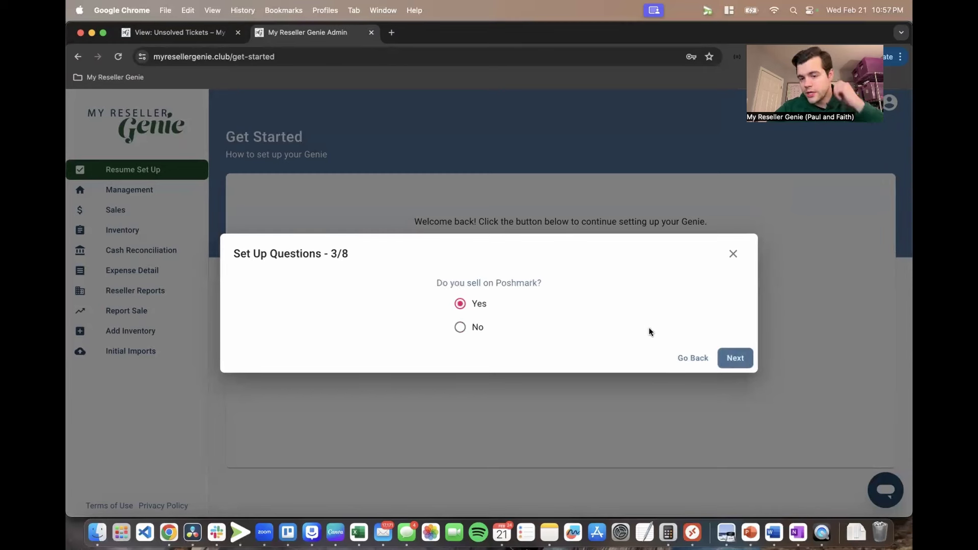
left_click(743, 362)
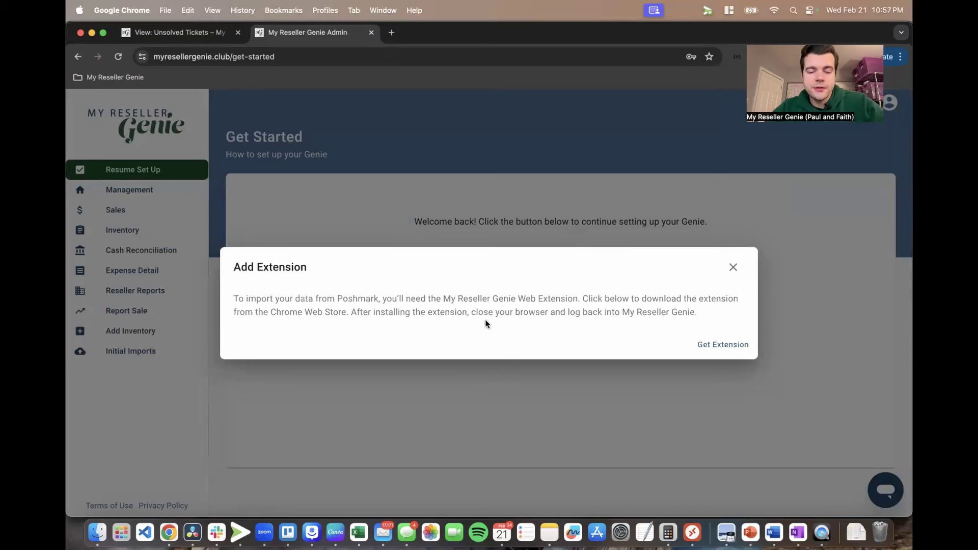
left_click(723, 346)
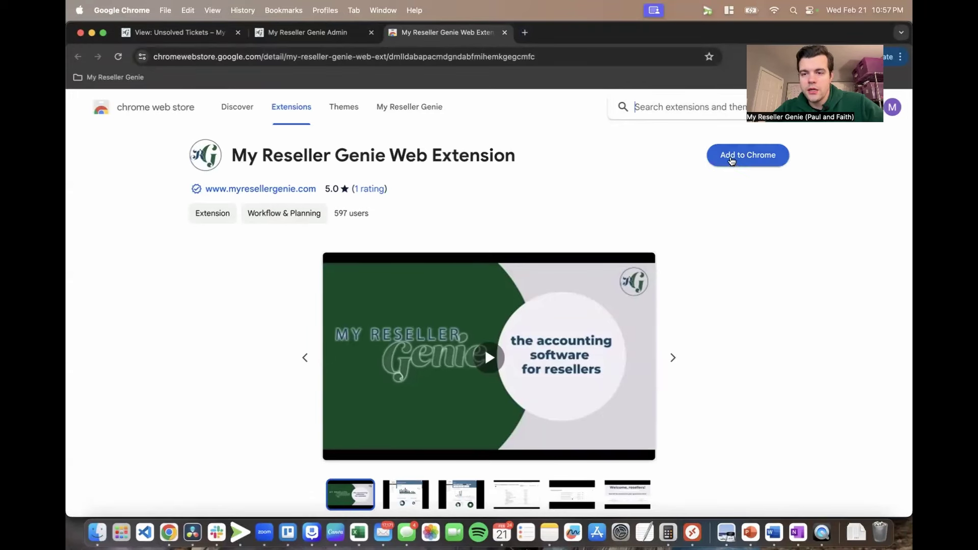
left_click(731, 160)
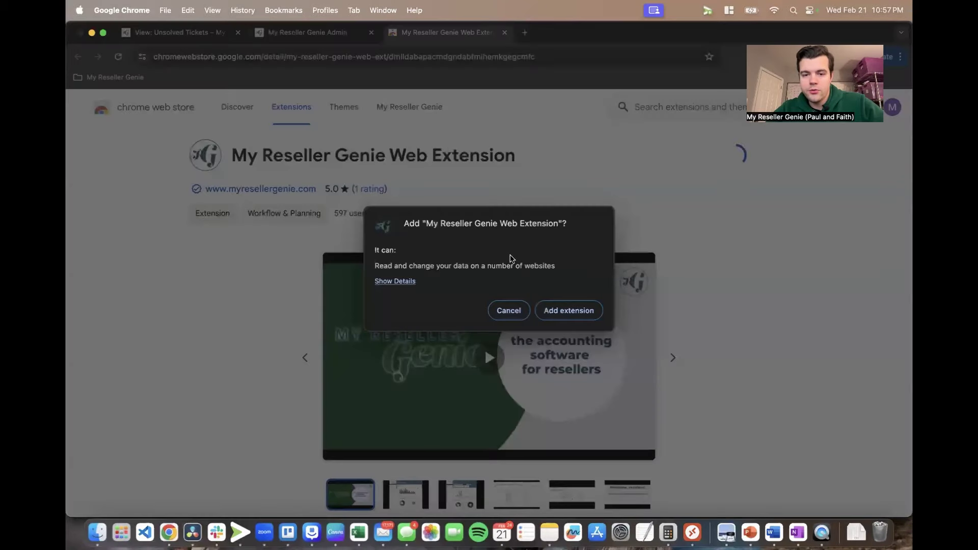
left_click(584, 308)
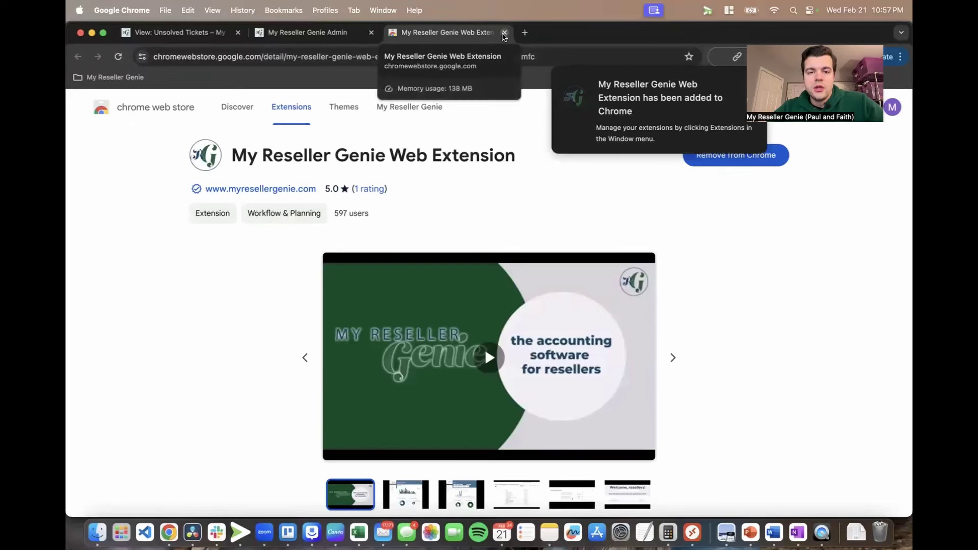
left_click(504, 32)
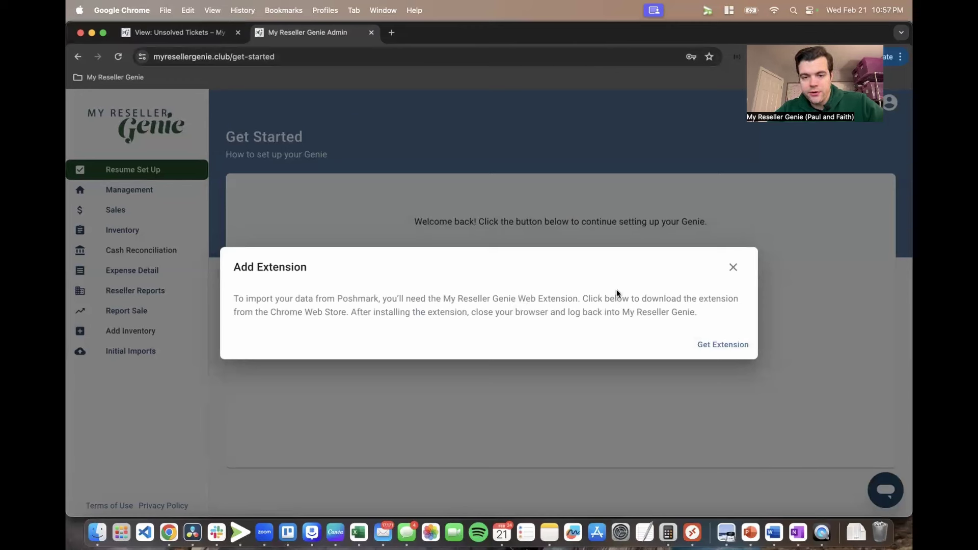
Step: Reload the page, resume setup, answer Yes for Poshmark and add the Poshmark integration
left_click(117, 57)
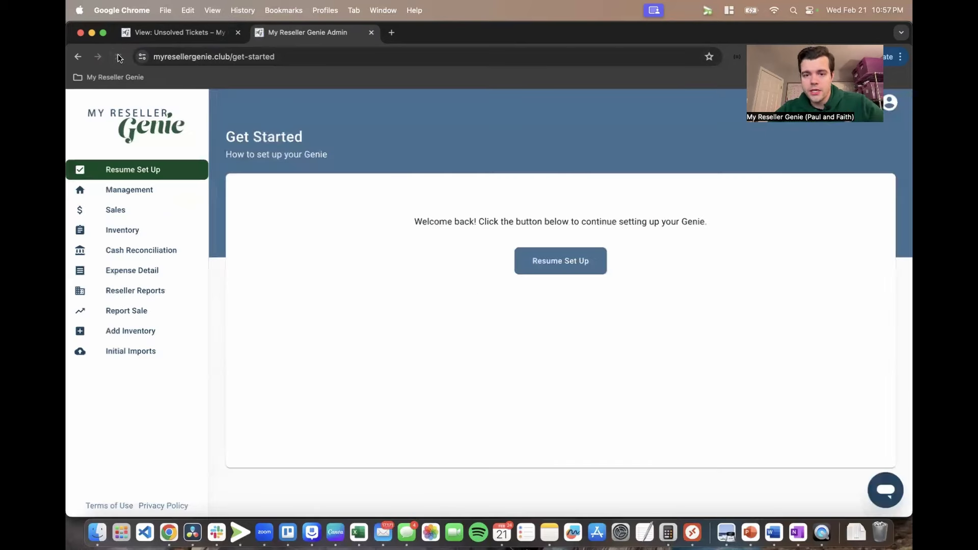
left_click(566, 264)
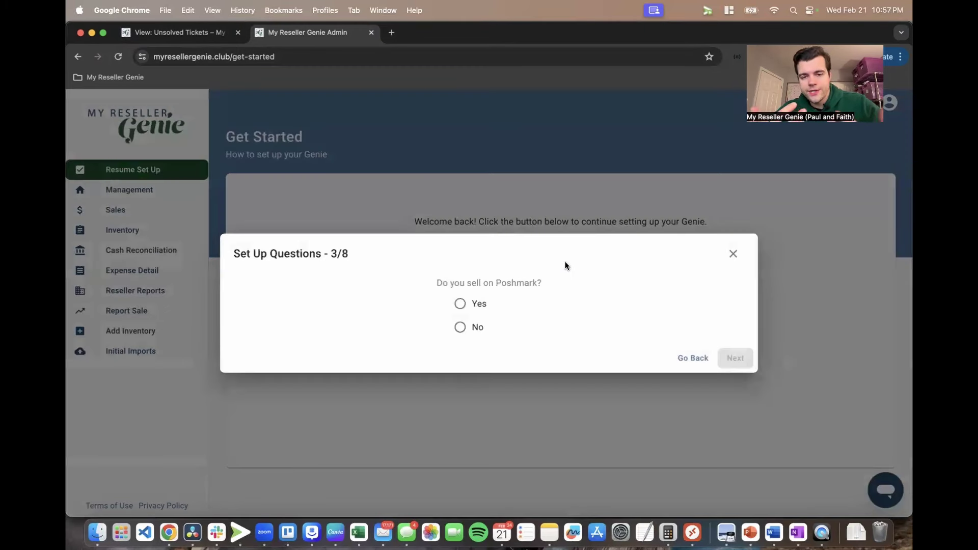
left_click(486, 309)
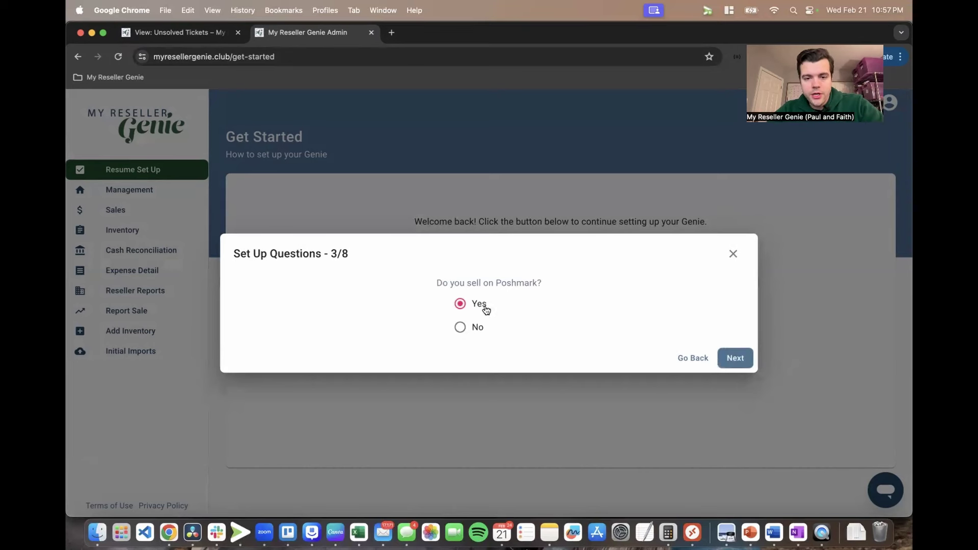
left_click(733, 358)
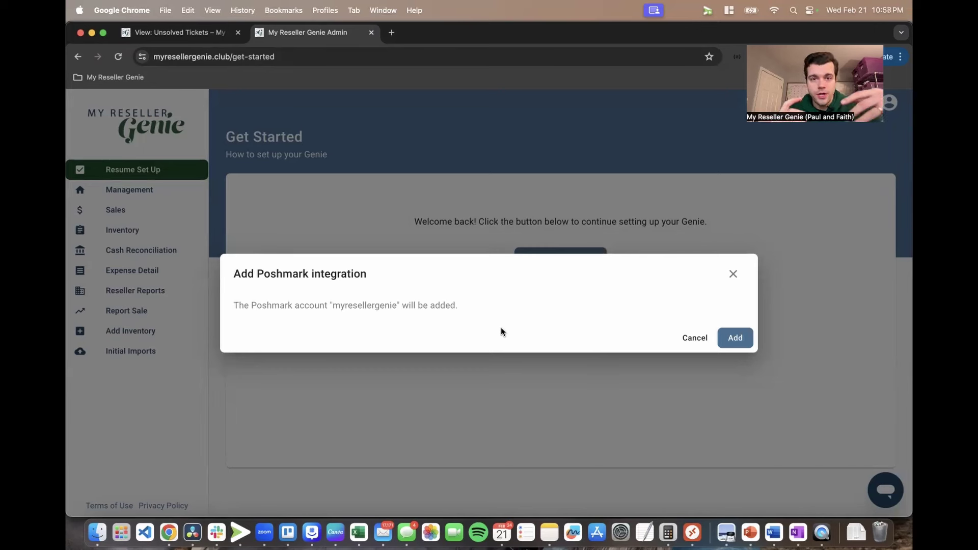
left_click(734, 339)
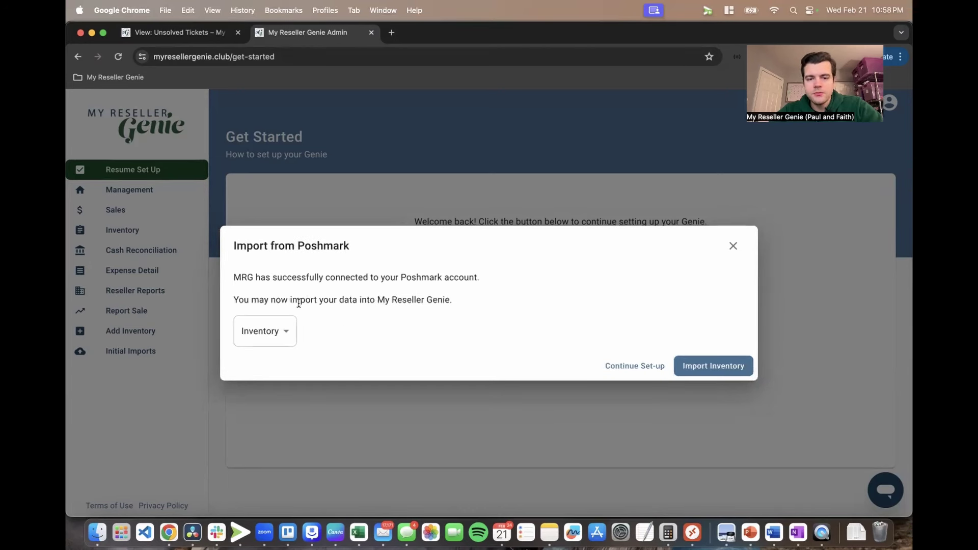
Step: Import Poshmark Sales starting January 2023, then decline importing inventory
left_click(283, 330)
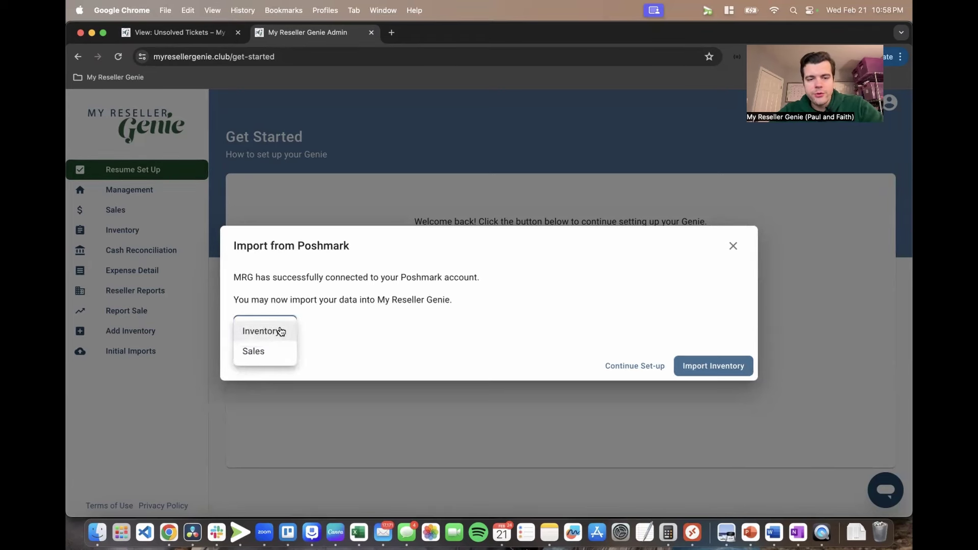
left_click(264, 353)
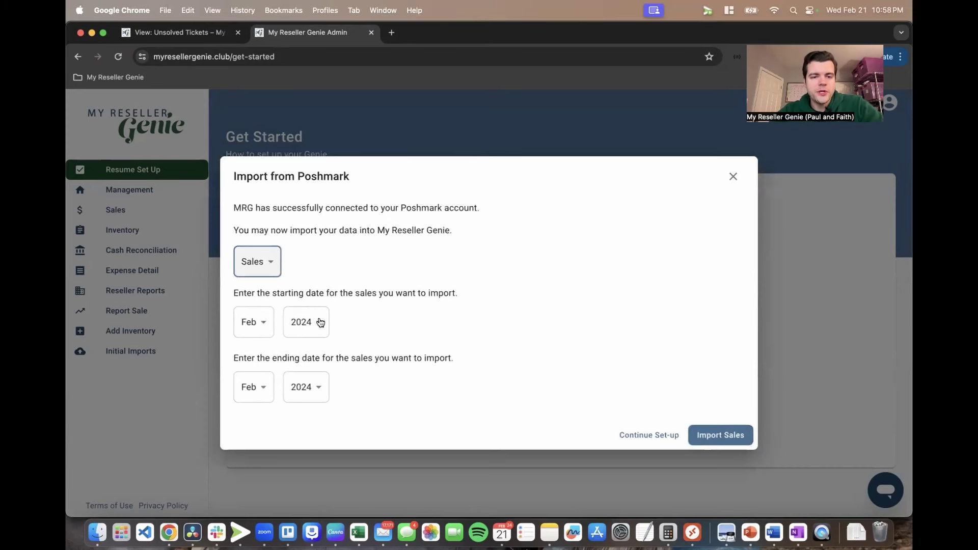
left_click(252, 320)
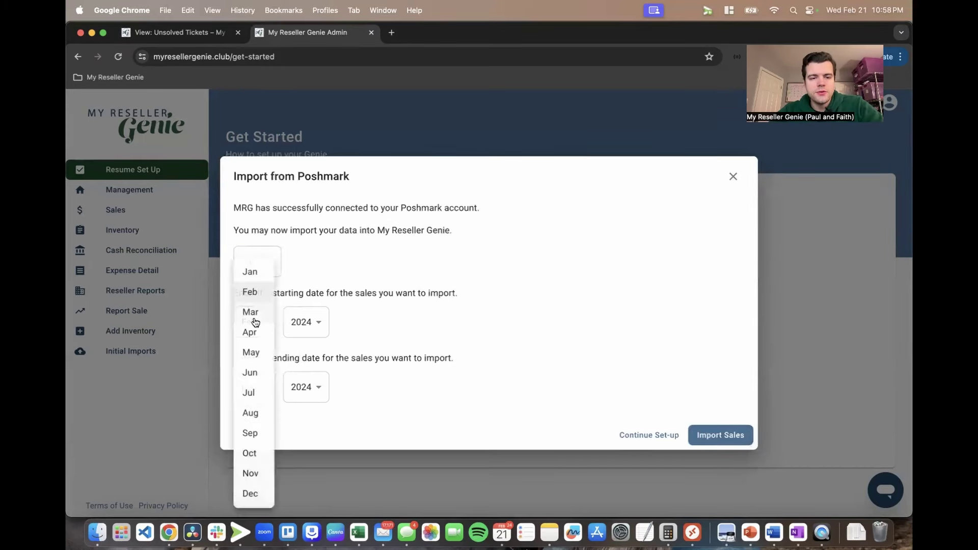
left_click(253, 275)
left_click(308, 325)
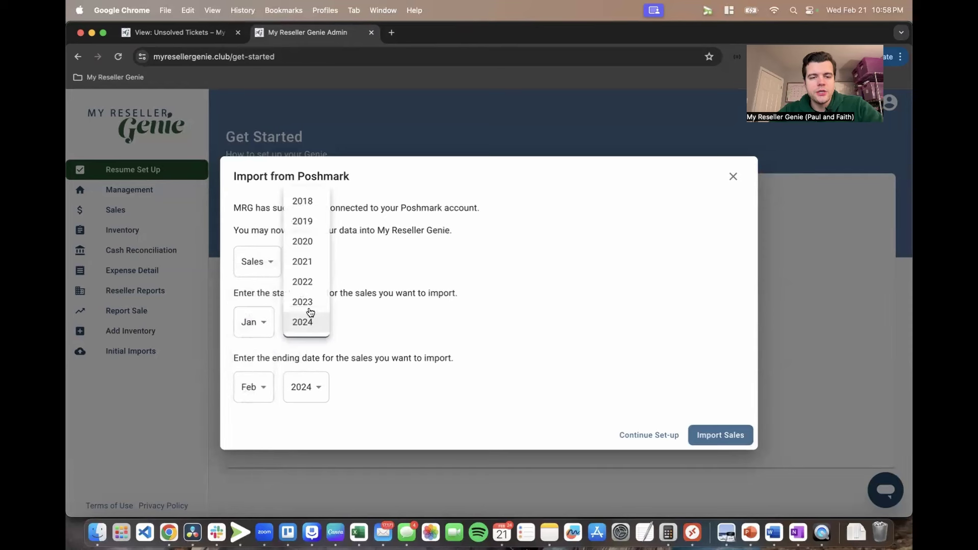
left_click(307, 301)
left_click(716, 435)
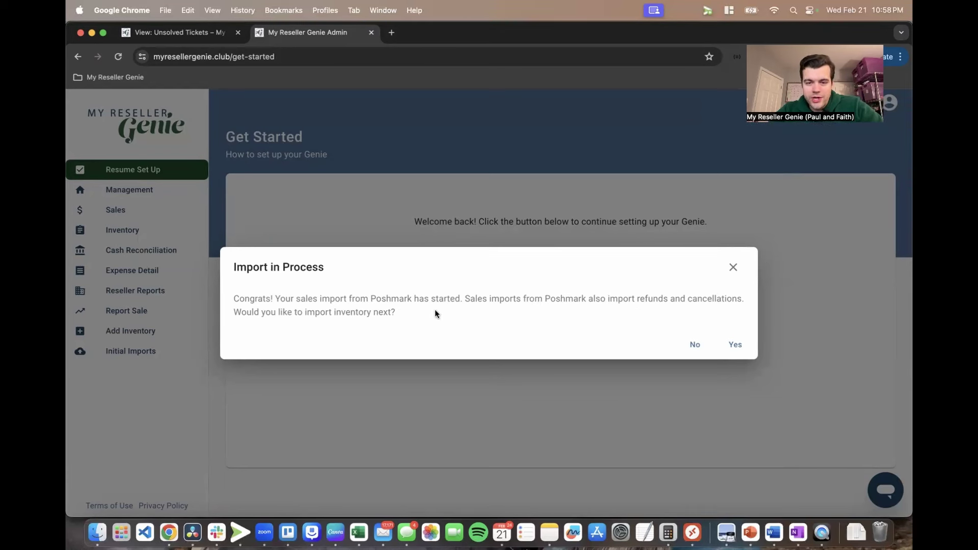
left_click(690, 346)
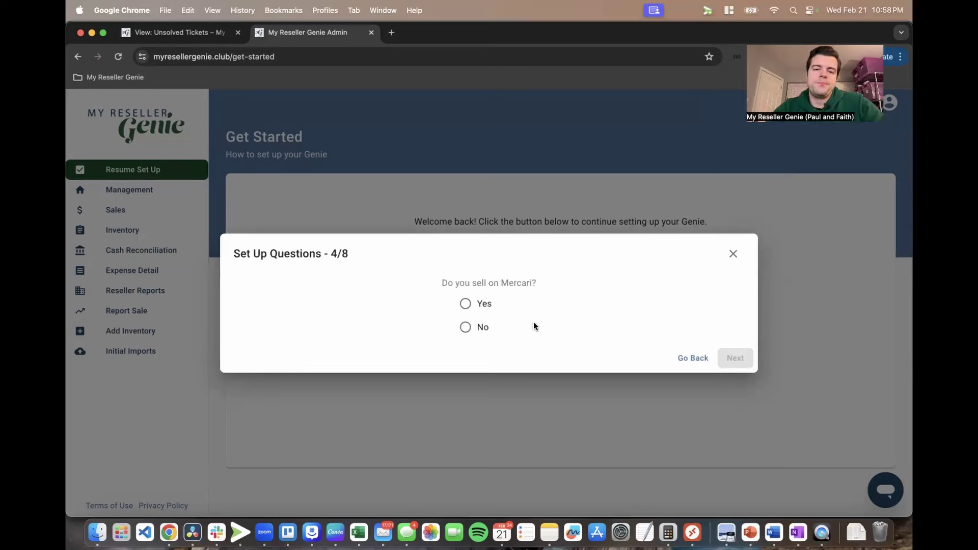
Step: Answer Yes for Mercari and upload Mercari Sales.csv as the Mercari sales report
left_click(484, 303)
left_click(735, 358)
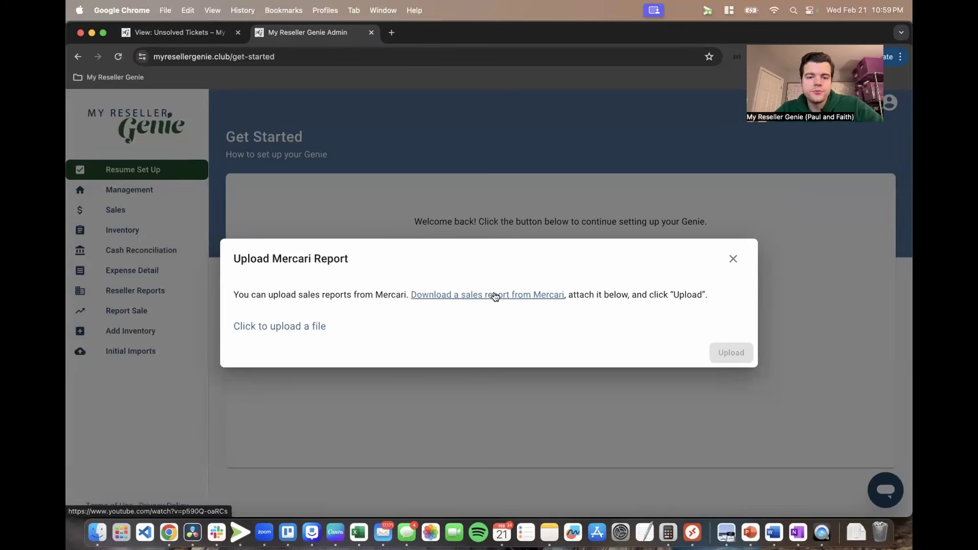
left_click(266, 328)
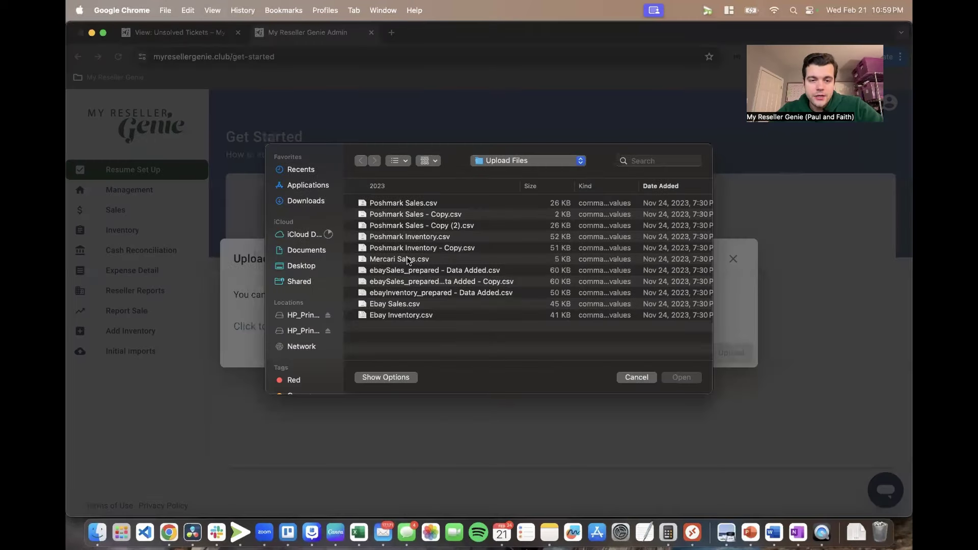
left_click(408, 260)
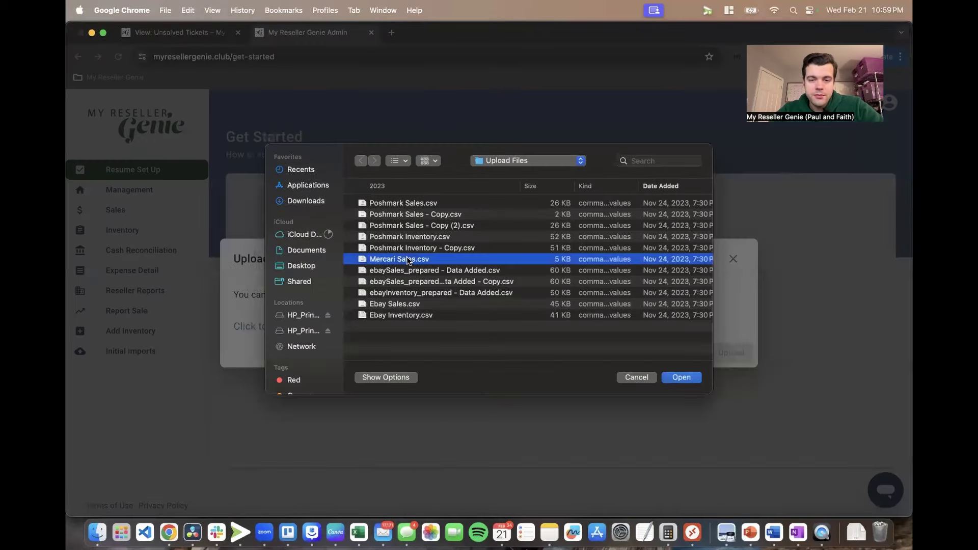
left_click(685, 377)
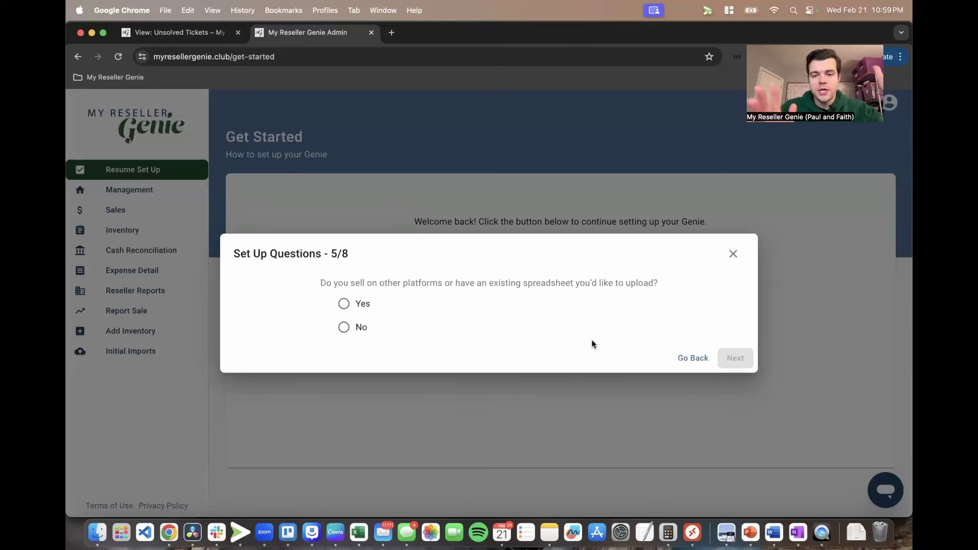
Step: Answer Yes to having a spreadsheet, choose Sales as the file type, and continue
left_click(367, 305)
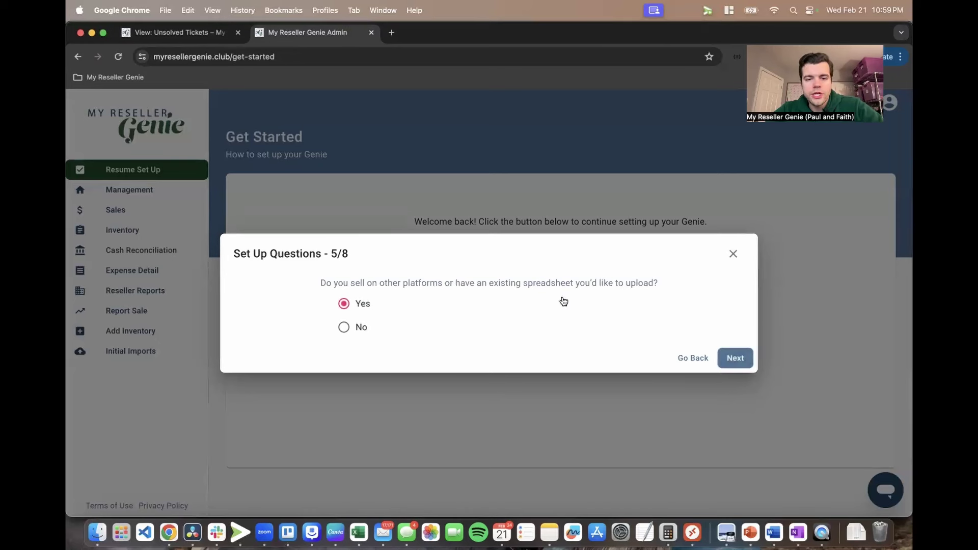
left_click(735, 358)
left_click(337, 319)
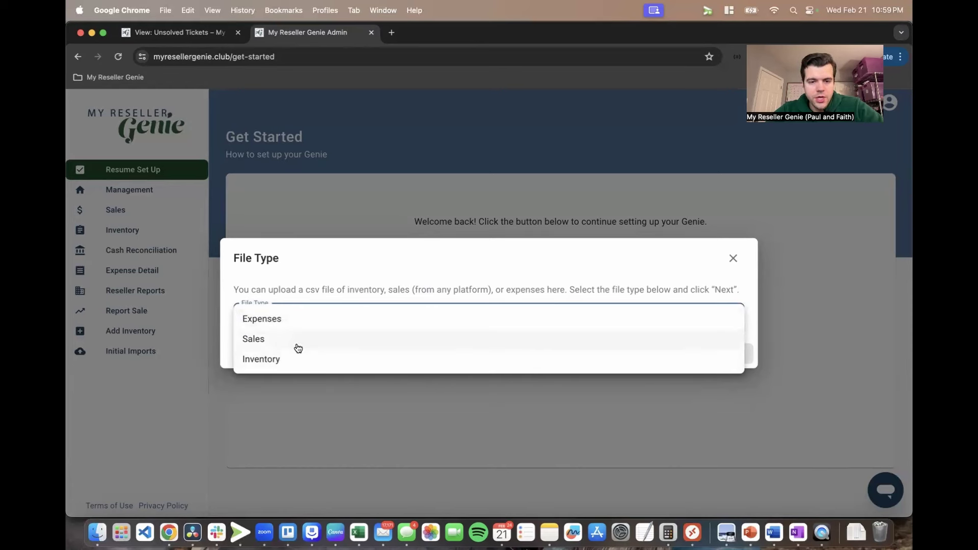
left_click(270, 345)
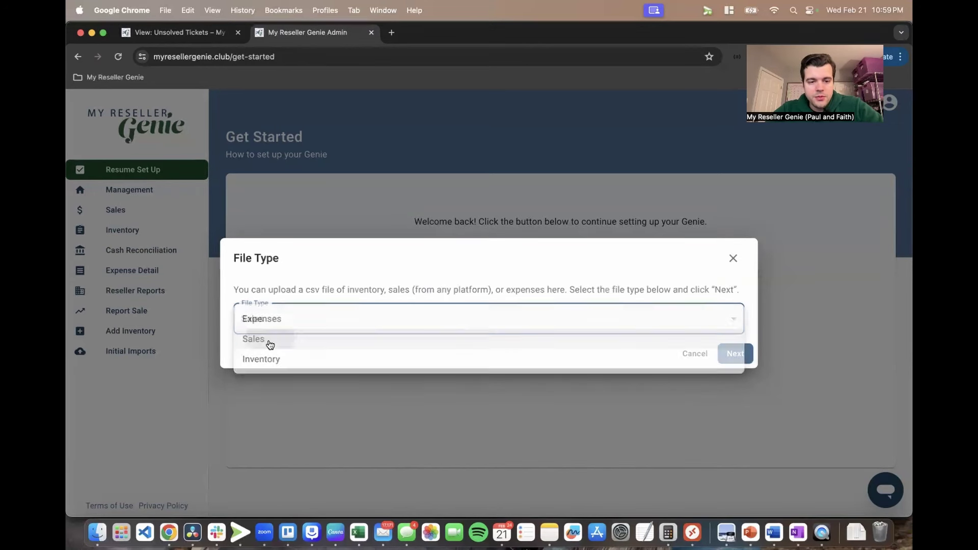
left_click(740, 356)
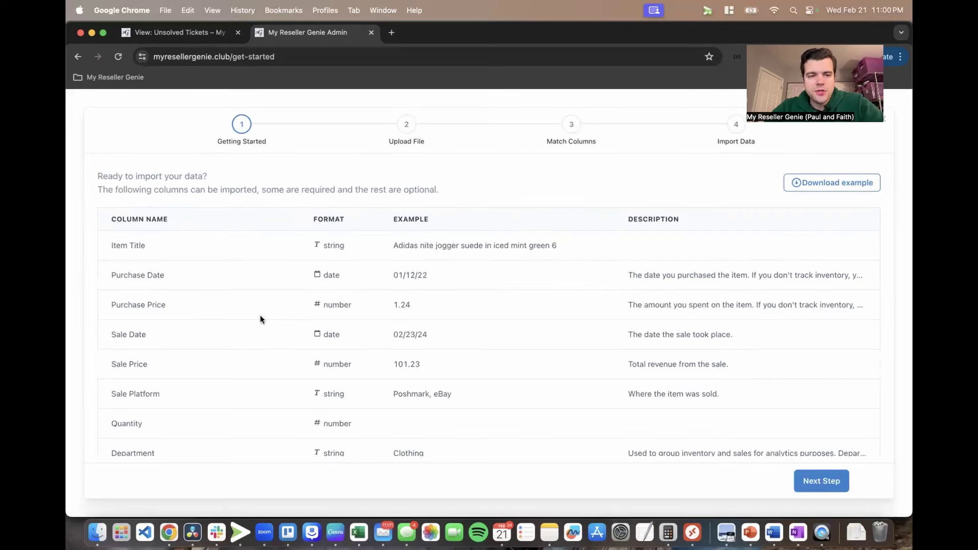
scroll(190, 294, "down", 10)
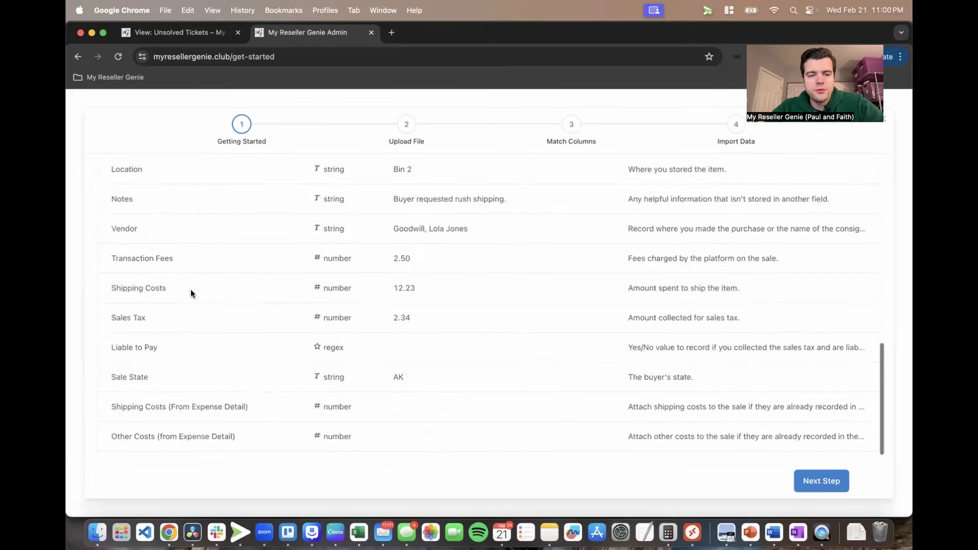
scroll(173, 346, "up", 10)
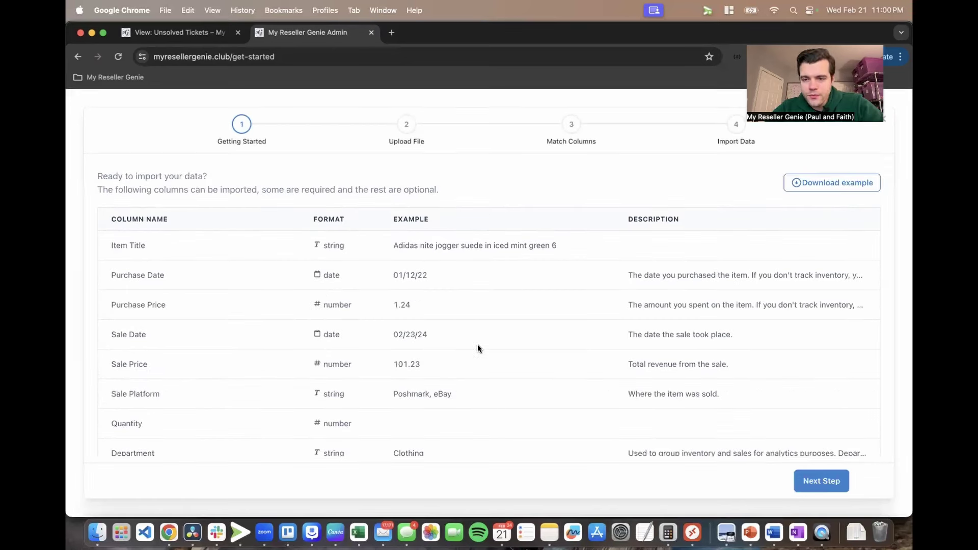
scroll(478, 344, "down", 1)
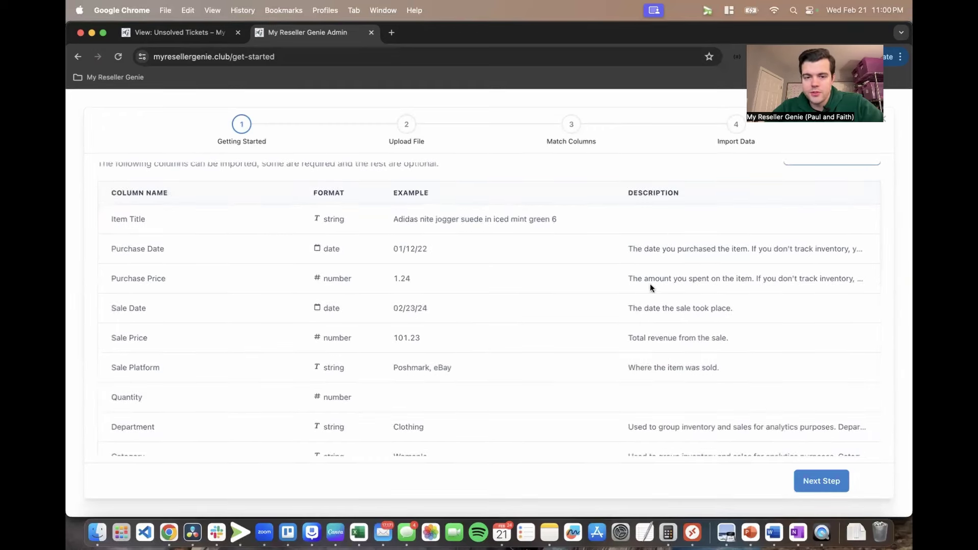
Step: Upload My Reseller Genie - Sales (8).csv and continue to Match Columns
left_click(817, 483)
left_click(414, 320)
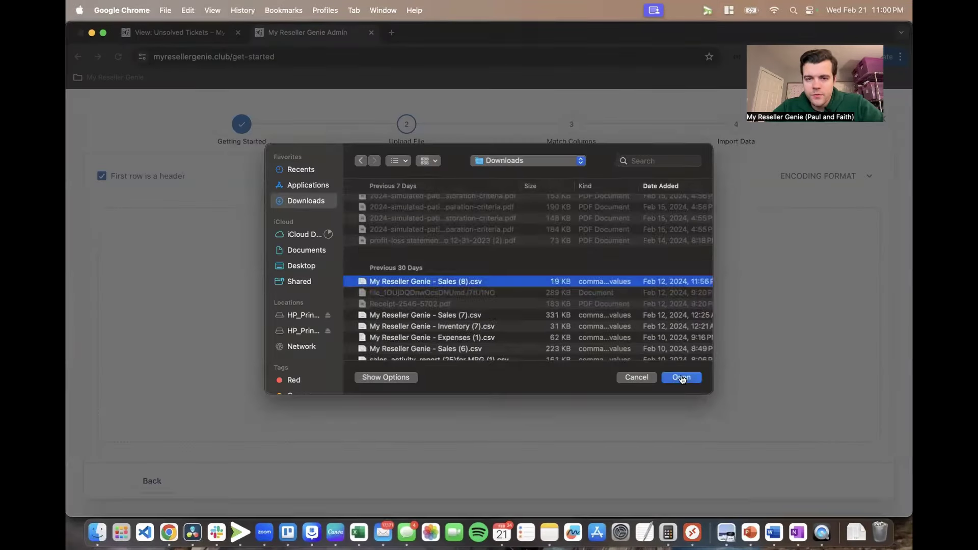
left_click(681, 377)
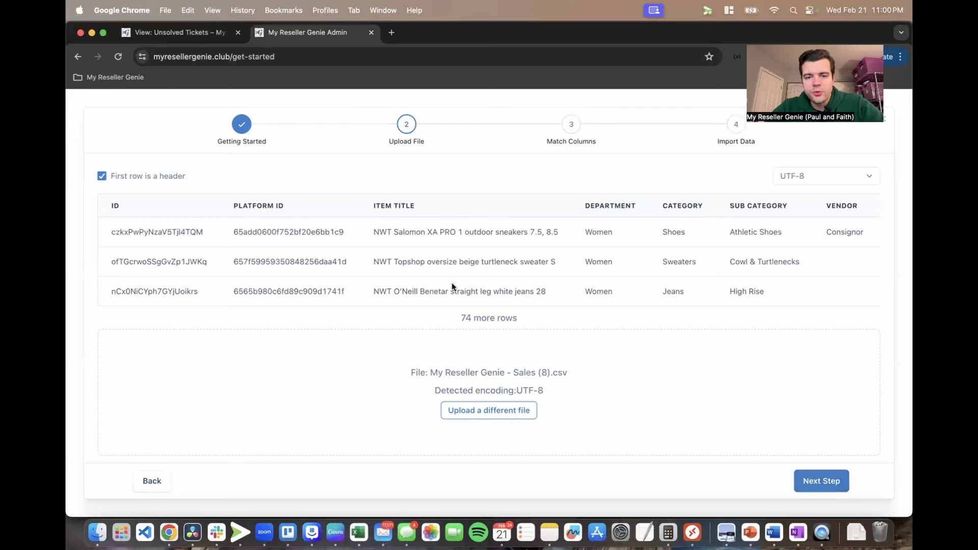
left_click(825, 480)
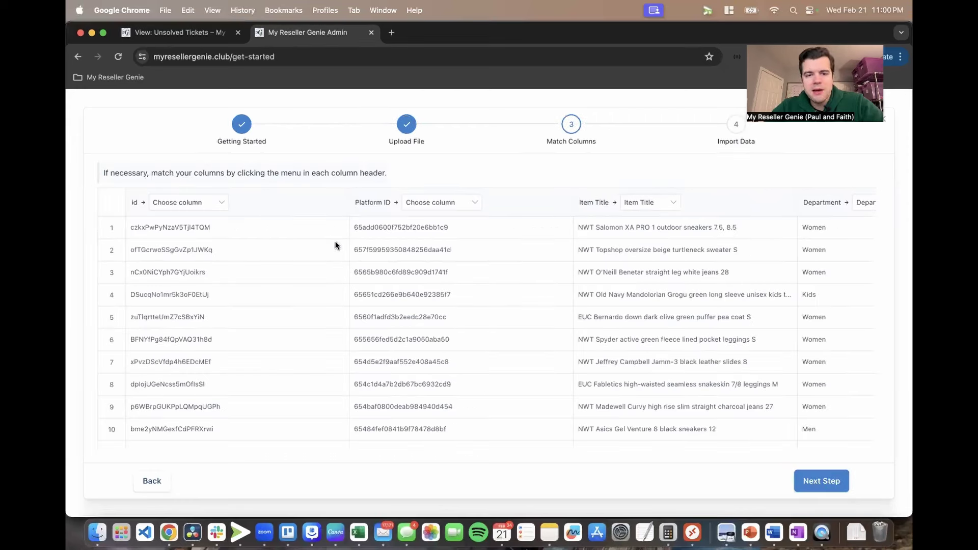
Step: Review the column mappings, leaving Item Title mapped to Item Title
scroll(459, 288, "right", 2)
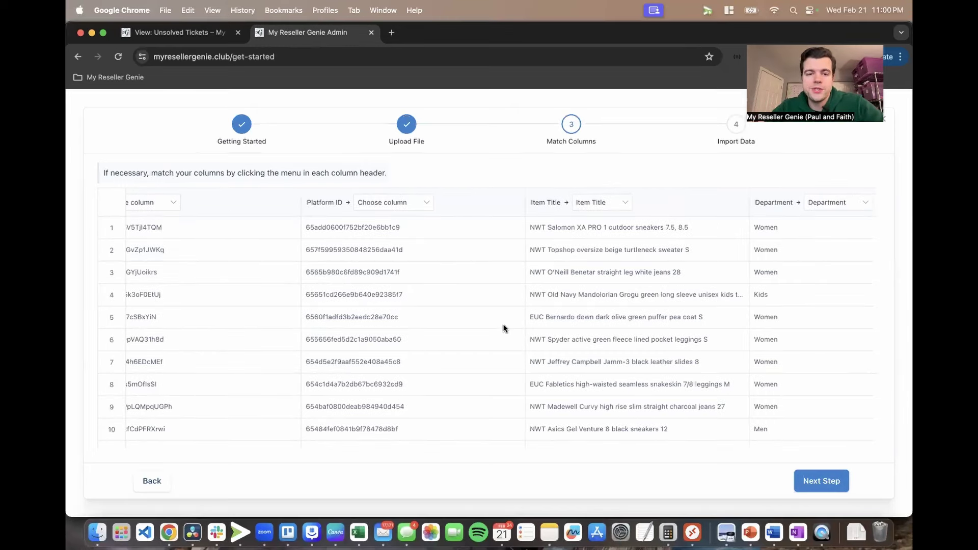
scroll(504, 328, "right", 5)
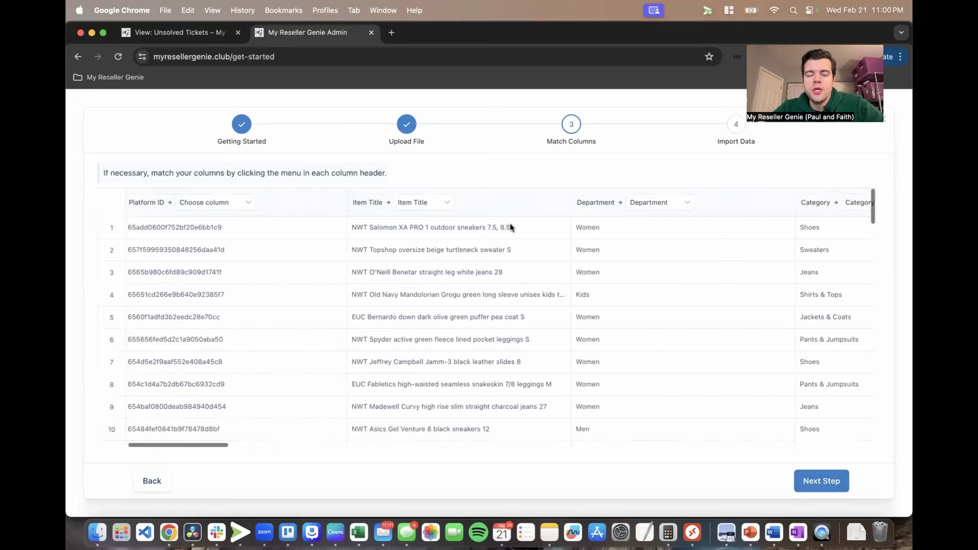
scroll(412, 240, "right", 2)
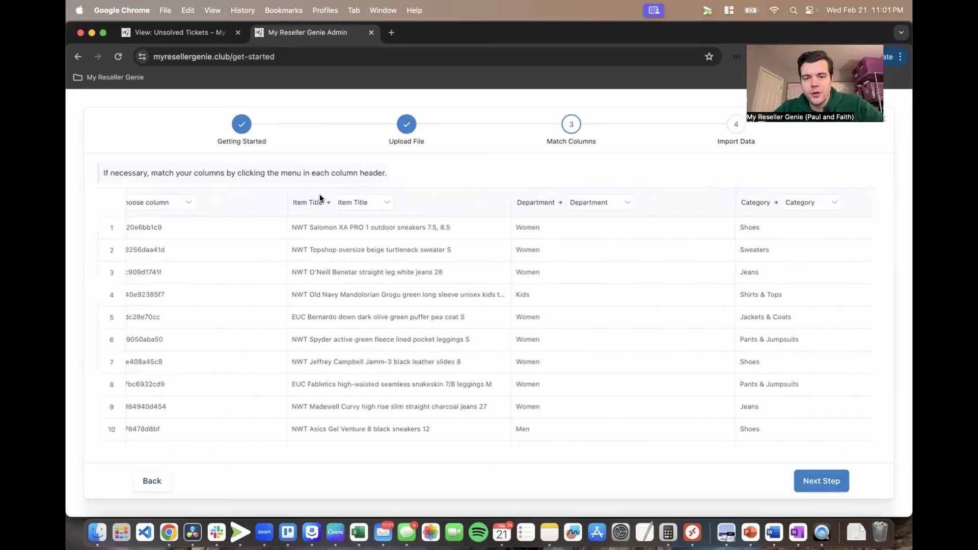
scroll(394, 276, "right", 4)
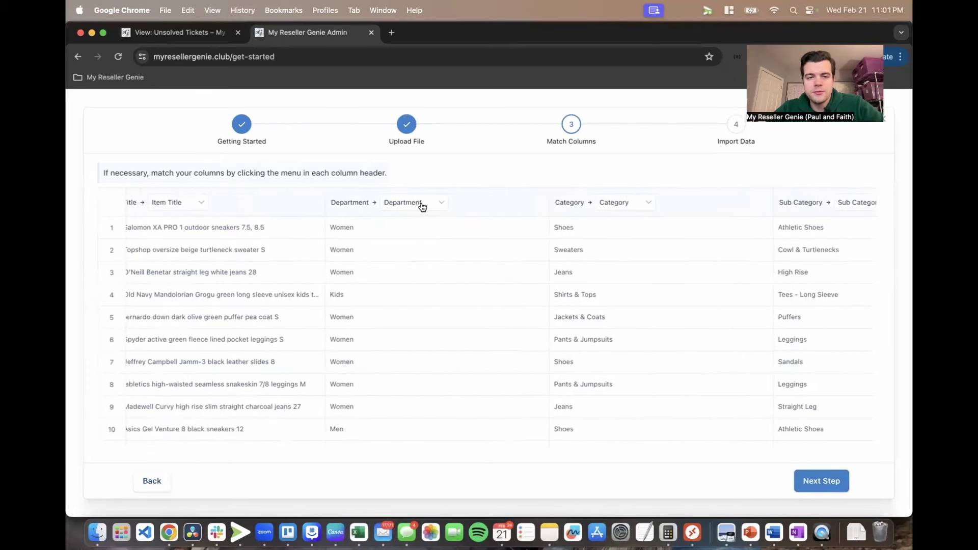
scroll(298, 243, "left", 3)
left_click(308, 205)
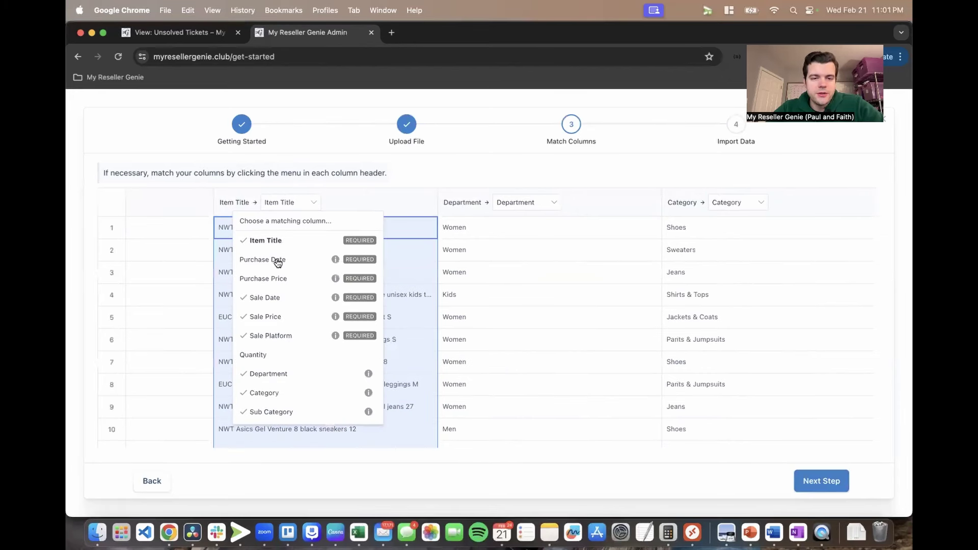
left_click(275, 260)
left_click(328, 206)
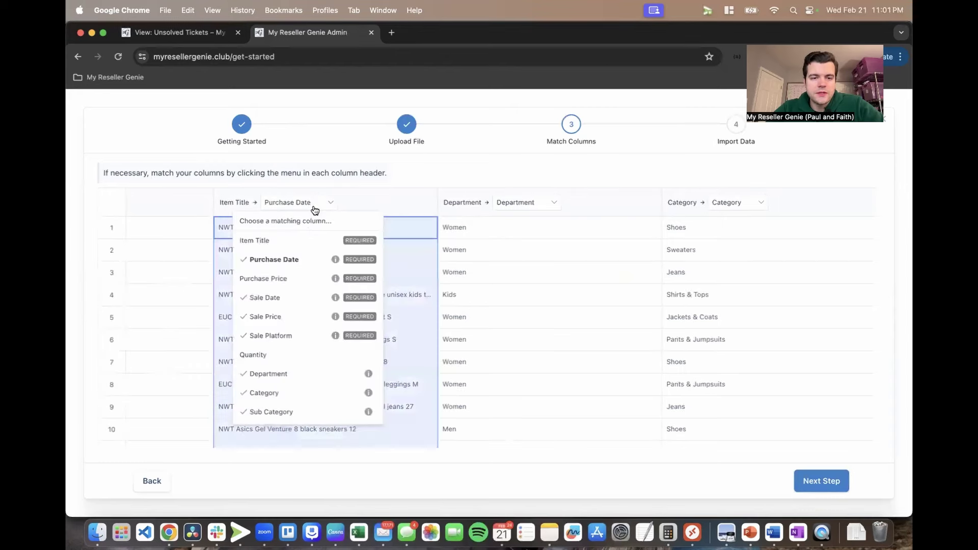
left_click(275, 241)
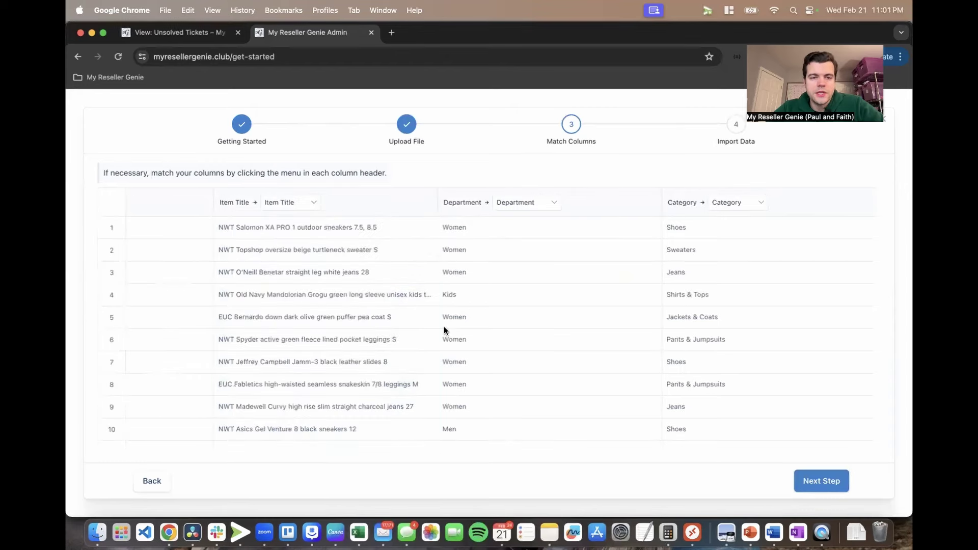
Step: Check the remaining columns and import all 77 sales rows
scroll(444, 329, "right", 10)
scroll(646, 386, "right", 15)
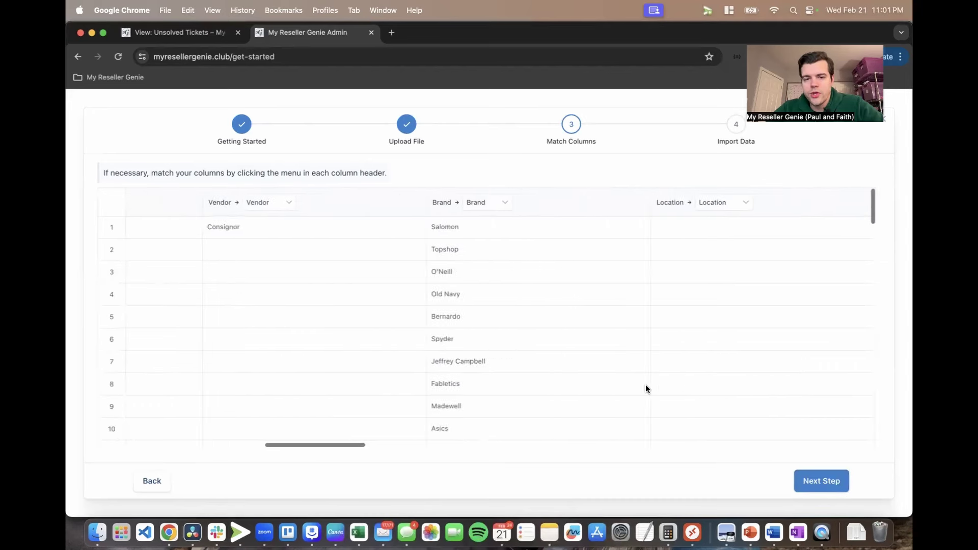
scroll(646, 389, "right", 15)
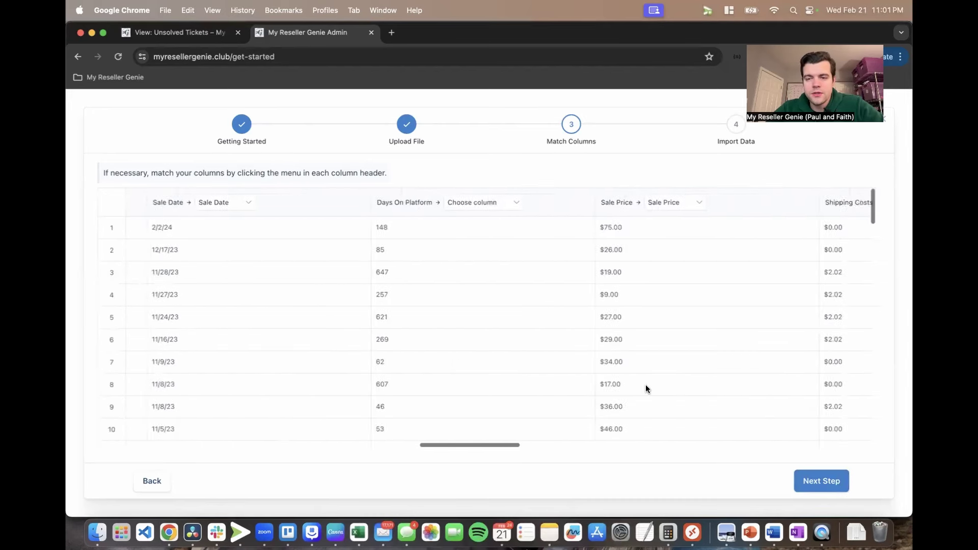
scroll(646, 389, "right", 15)
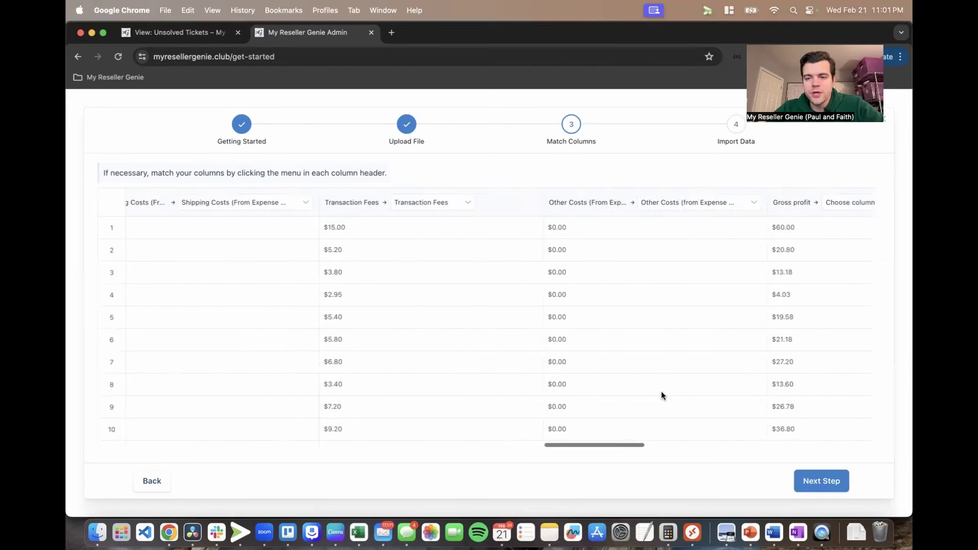
scroll(725, 383, "right", 10)
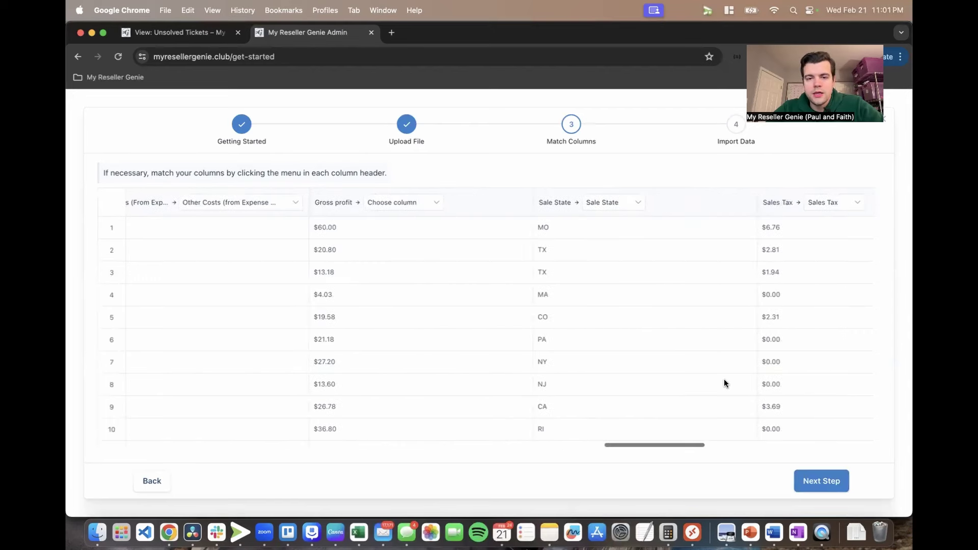
left_click(816, 485)
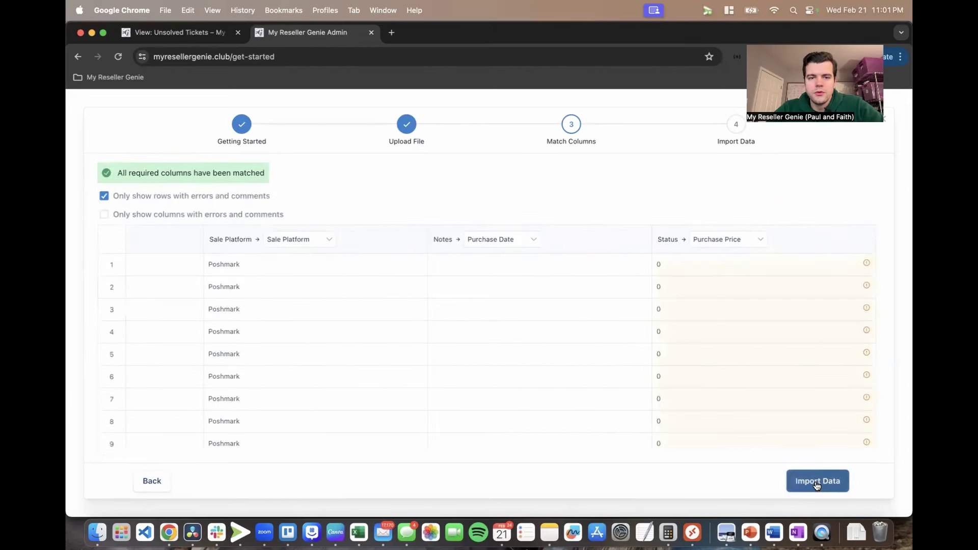
left_click(817, 482)
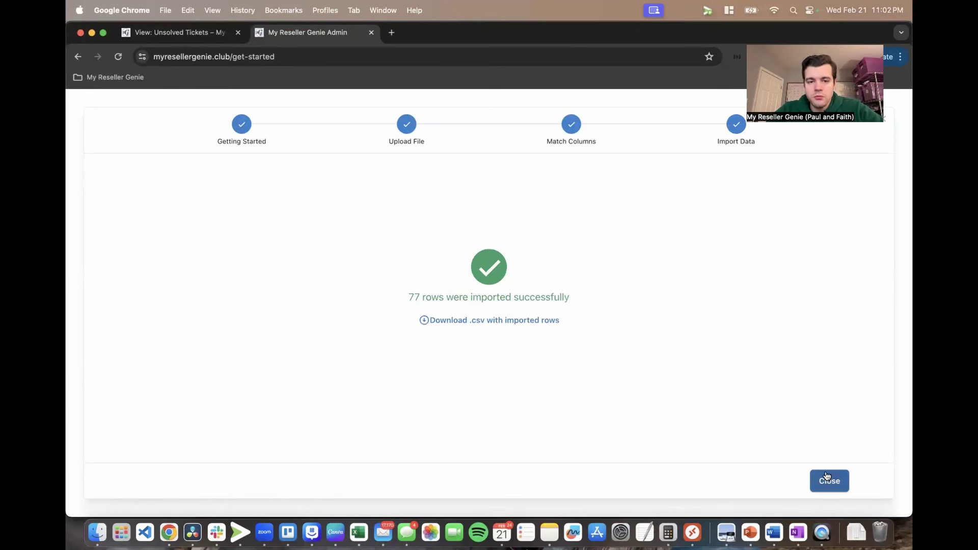
Step: Close the finished import and answer No to uploading additional reports
left_click(828, 479)
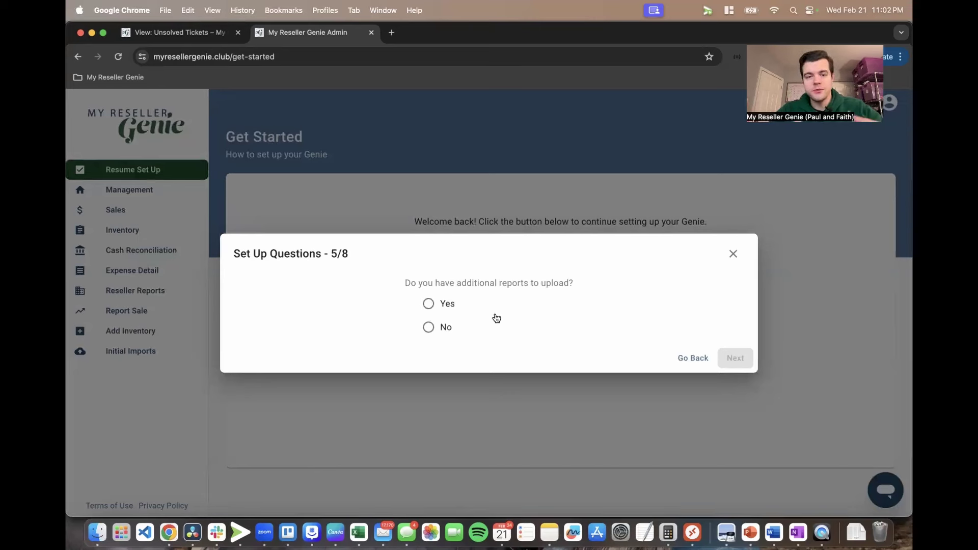
left_click(435, 331)
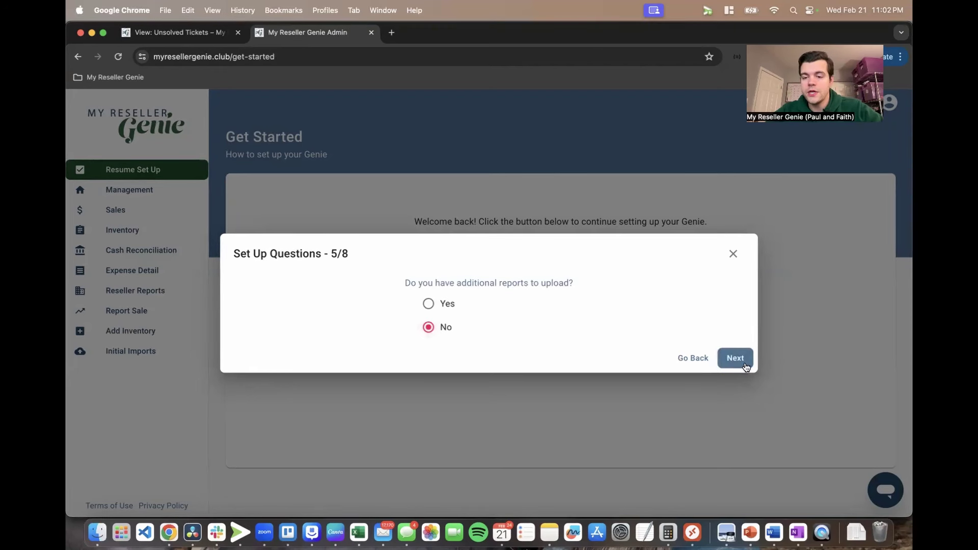
left_click(728, 361)
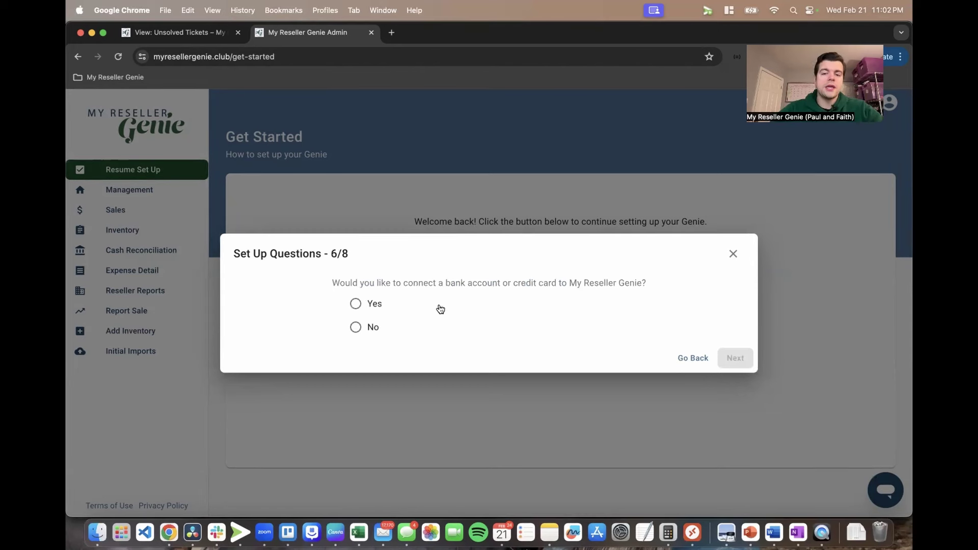
Step: Answer Yes to connecting a card, naming it Chase Credit Card with start date 01/01/2024
left_click(380, 308)
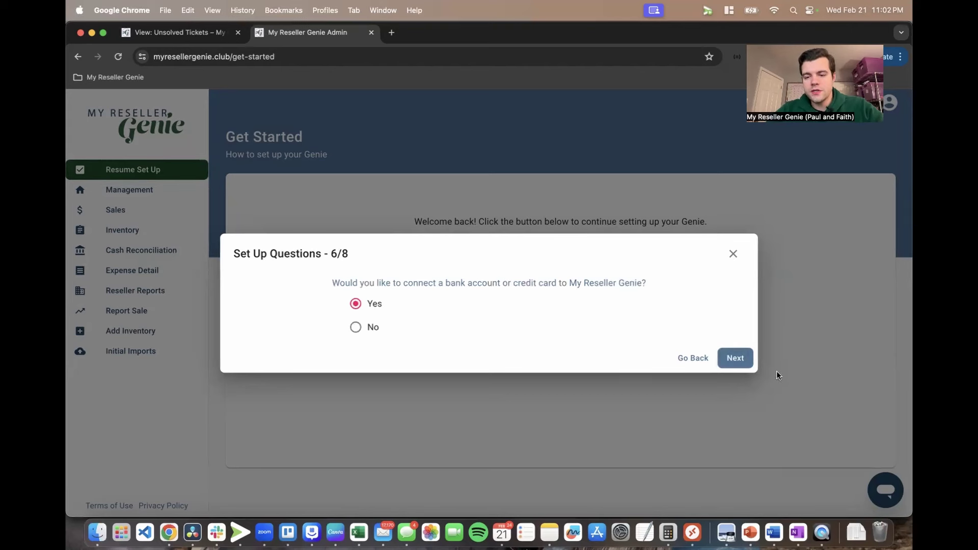
left_click(735, 357)
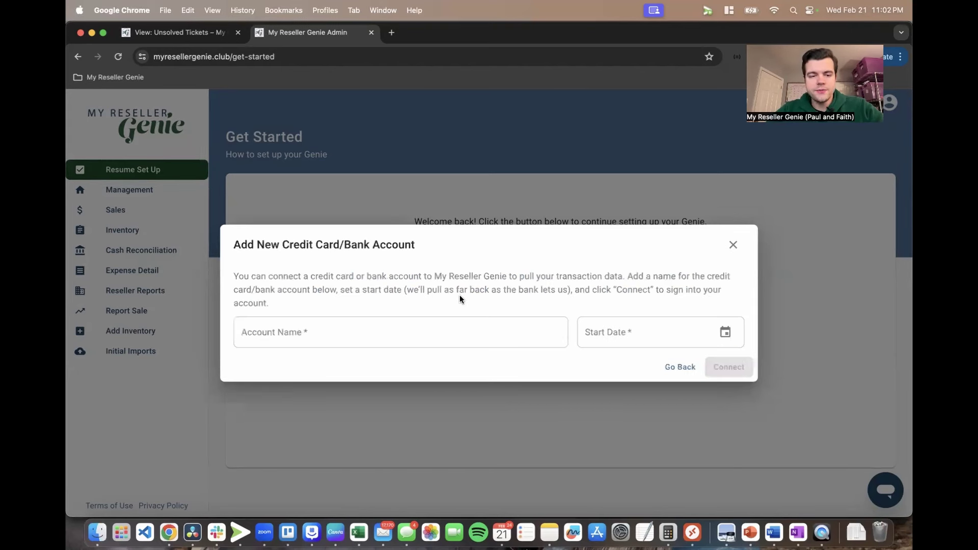
left_click(412, 325)
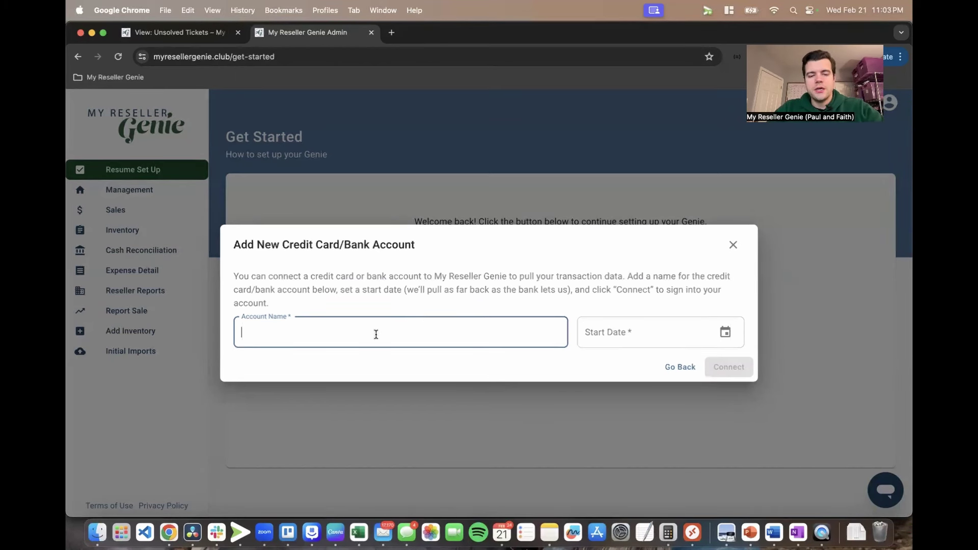
type("Chase C")
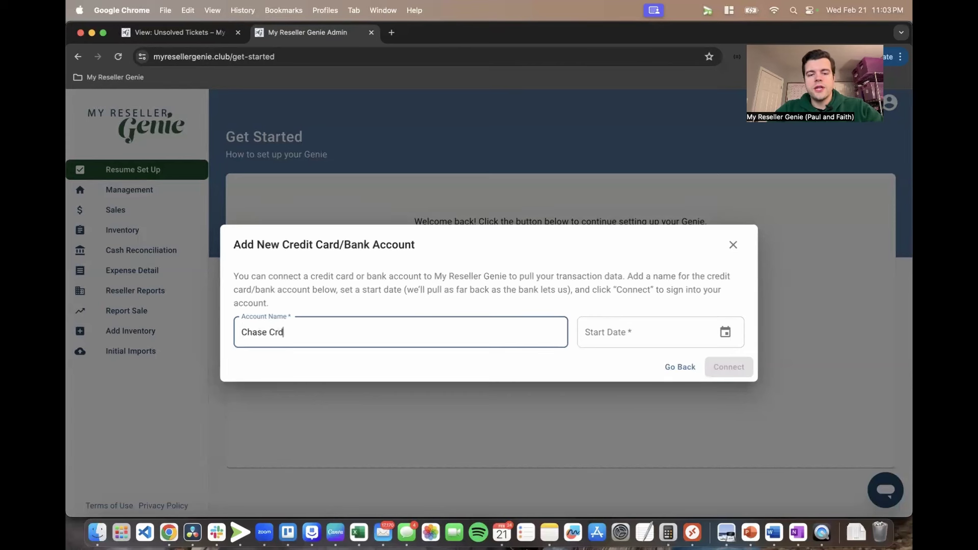
type("redit Card")
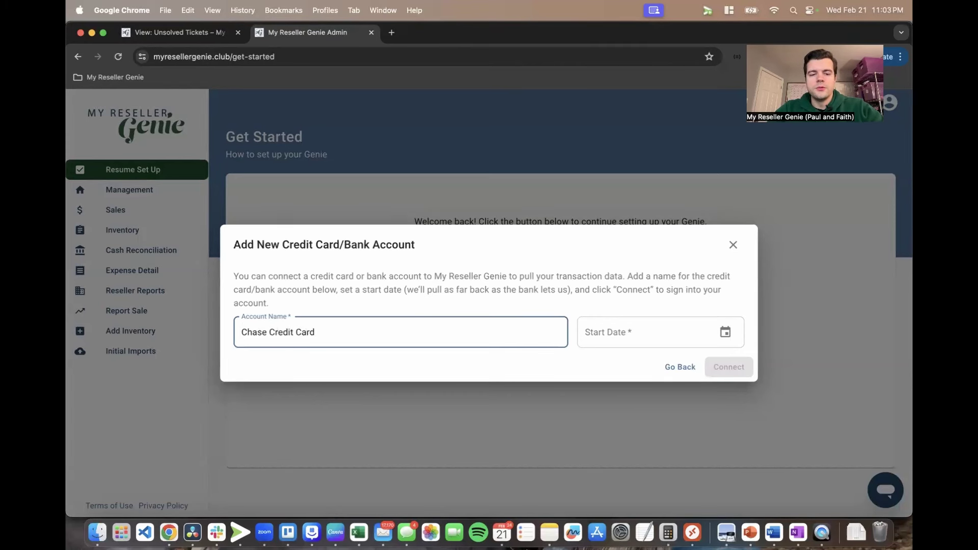
left_click(725, 332)
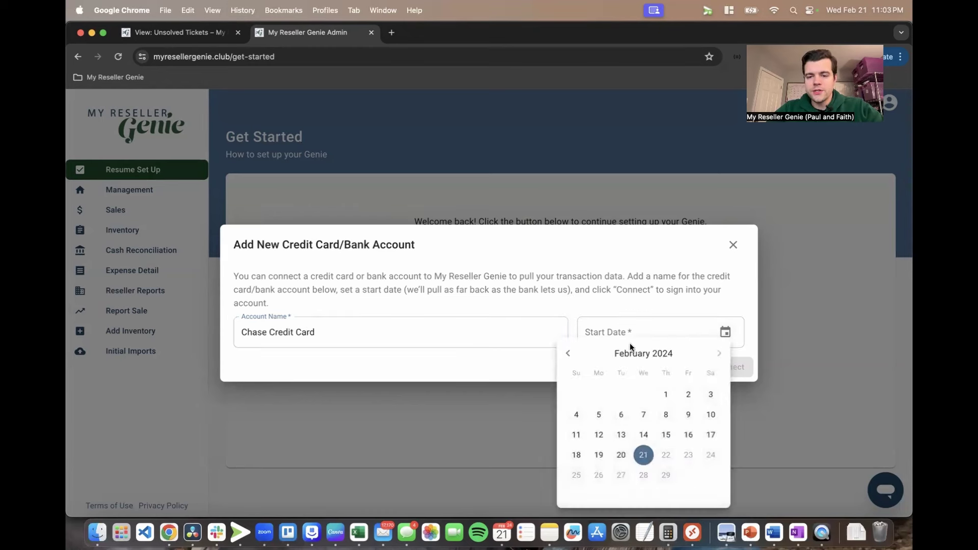
left_click(568, 353)
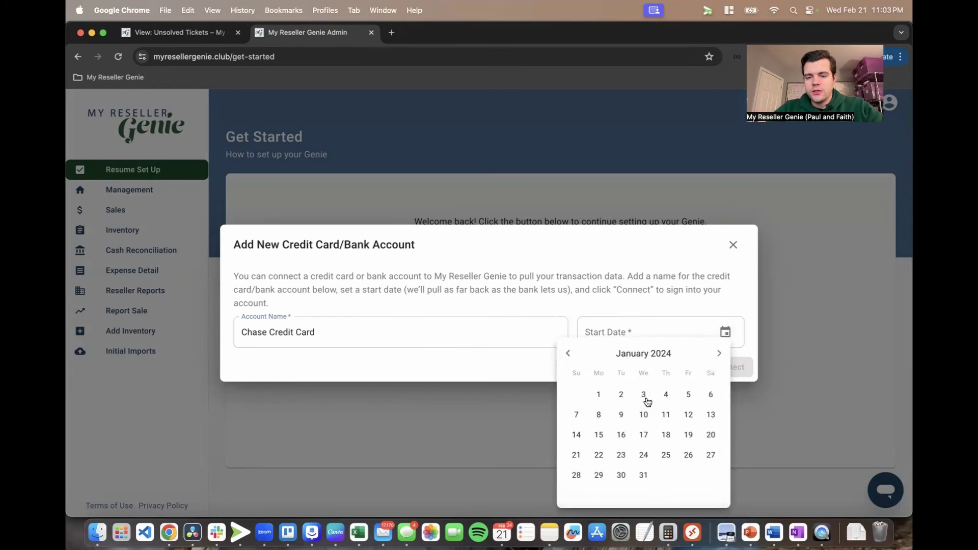
left_click(598, 395)
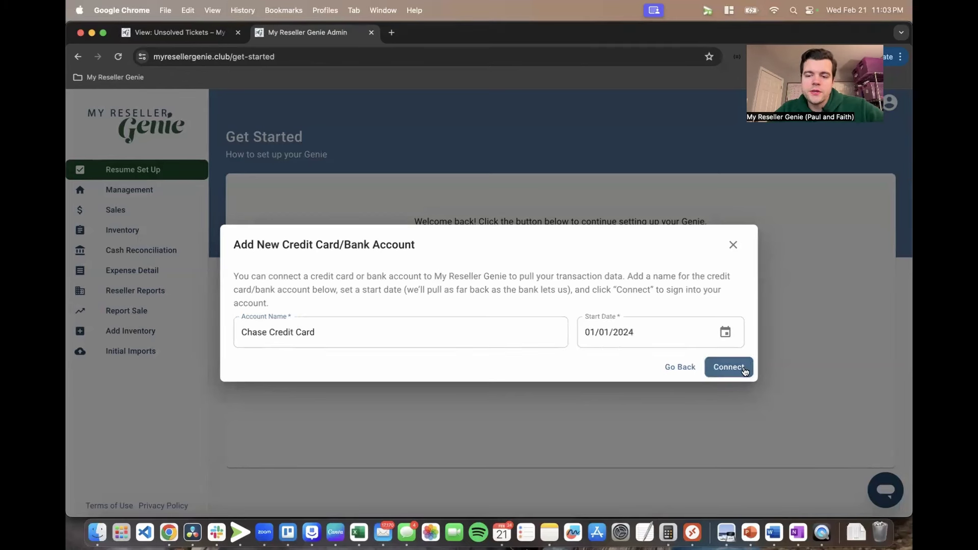
left_click(729, 372)
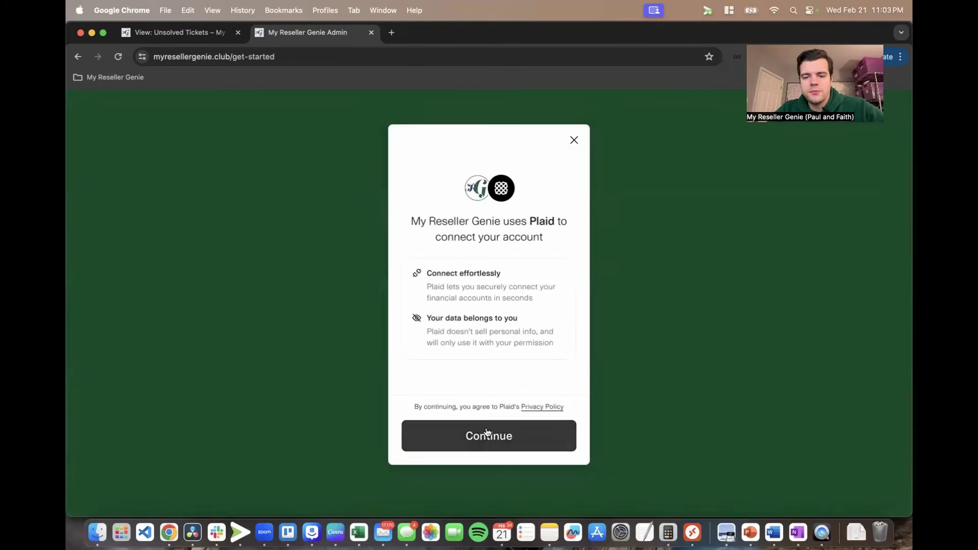
left_click(486, 434)
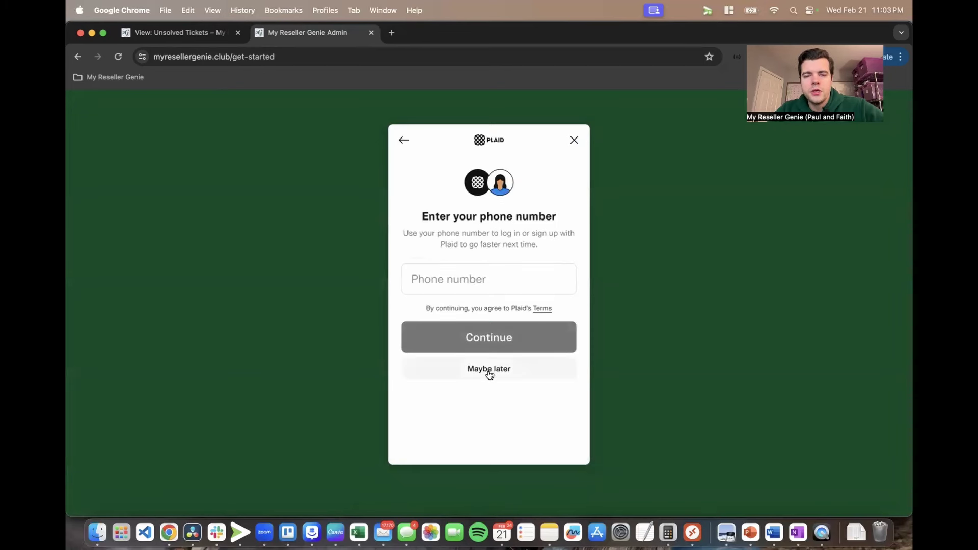
left_click(490, 371)
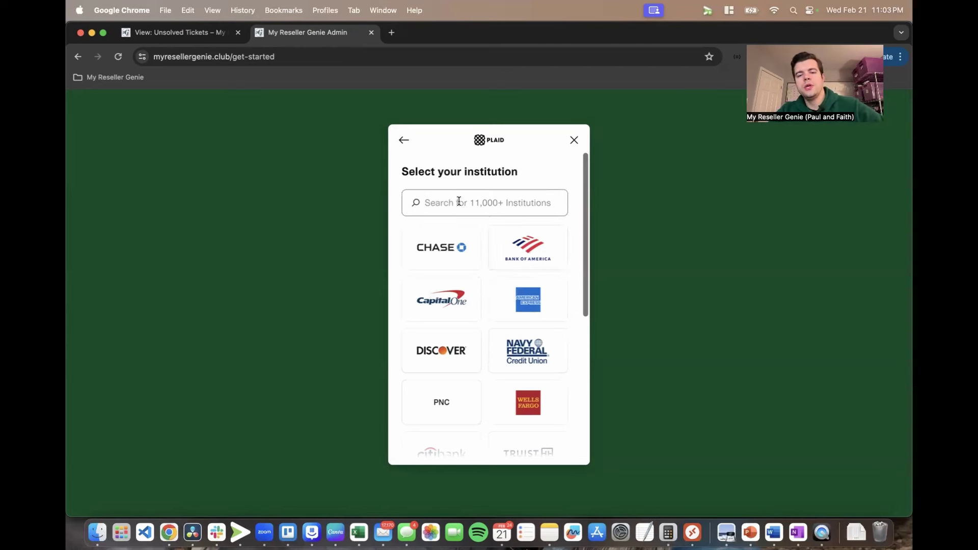
scroll(488, 316, "down", 2)
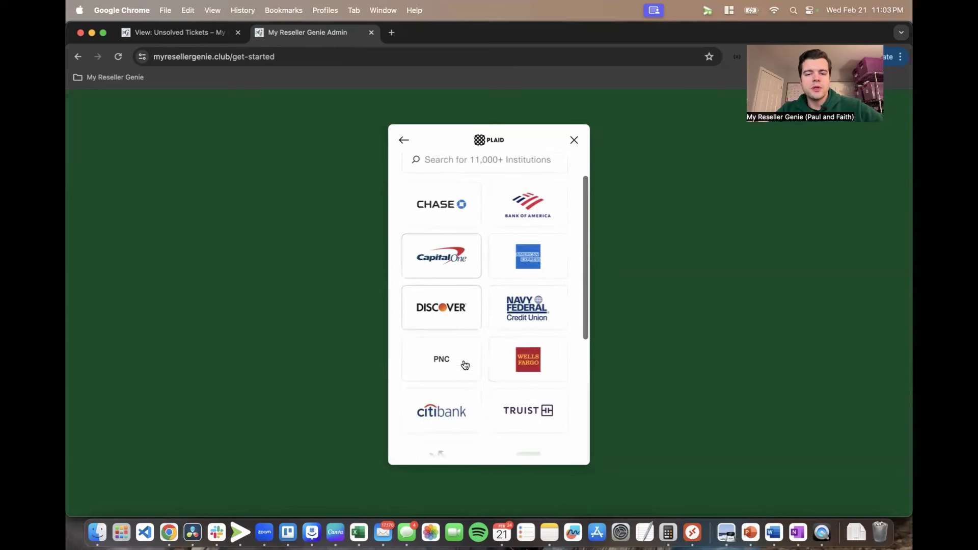
scroll(465, 365, "down", 3)
scroll(476, 380, "up", 4)
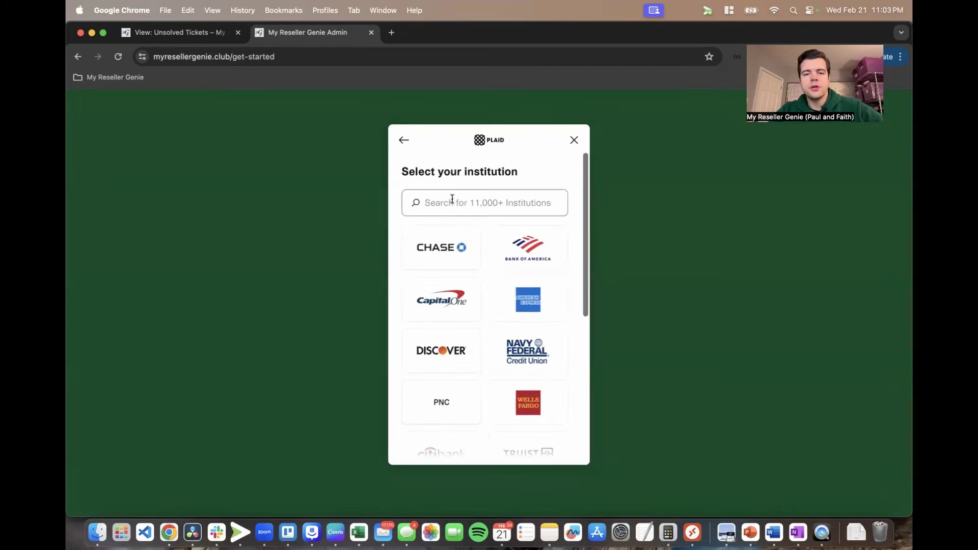
left_click(452, 199)
left_click(462, 247)
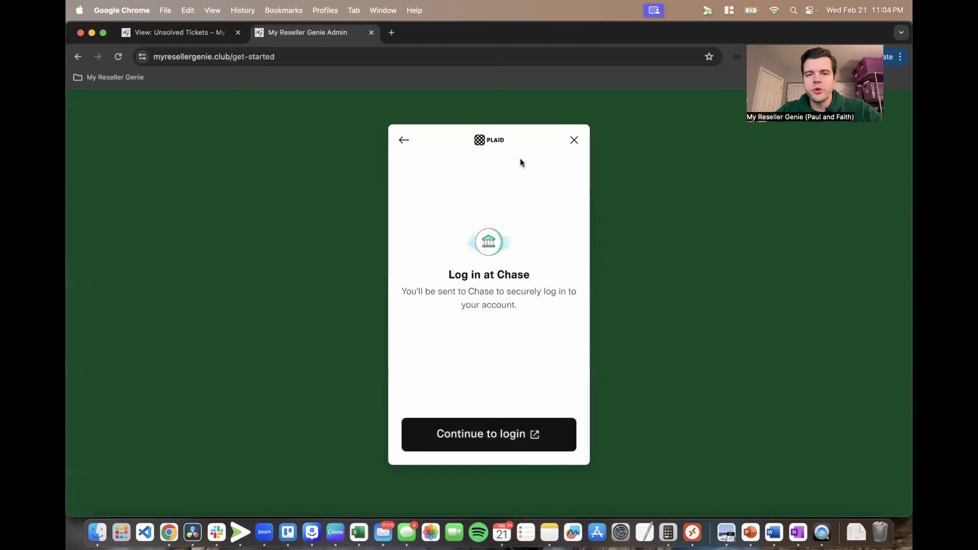
left_click(575, 145)
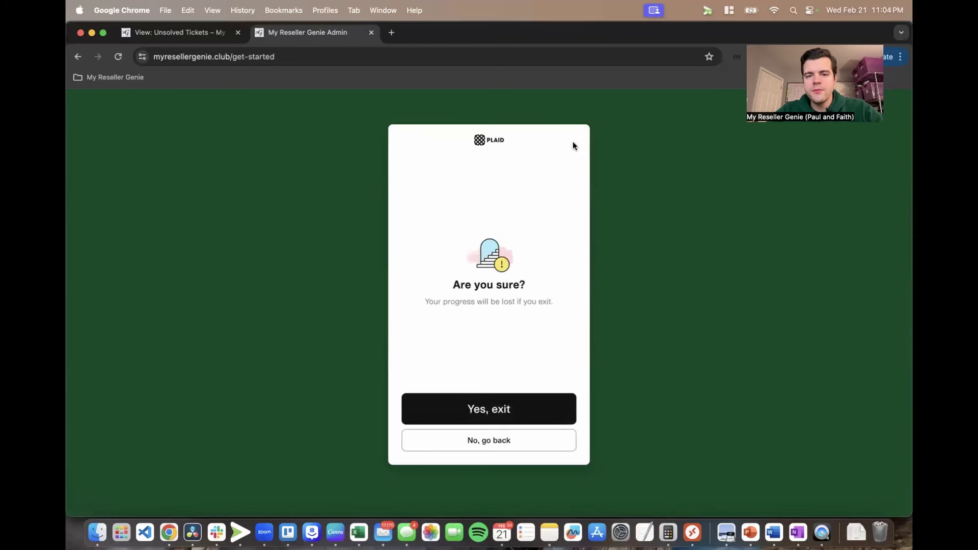
left_click(485, 409)
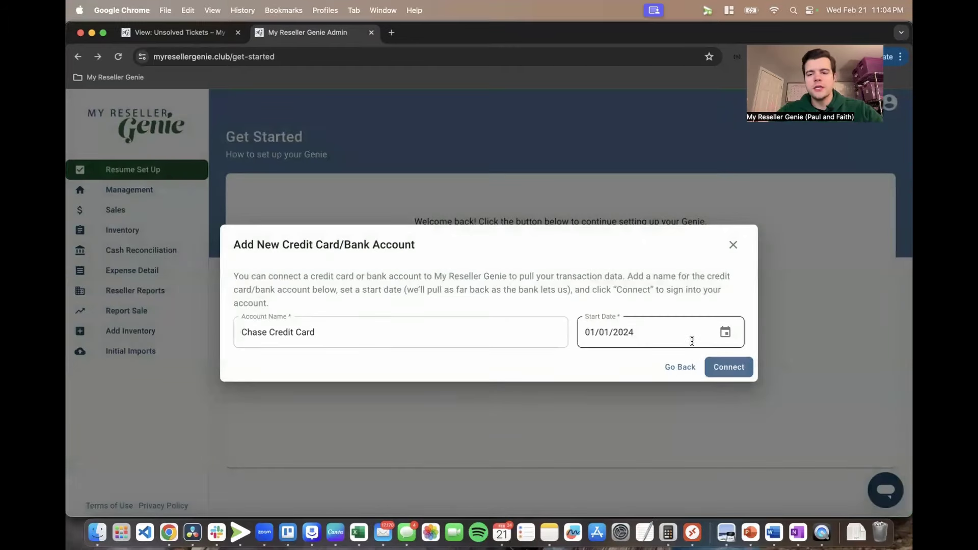
Step: Go back, answer No to connecting a bank or card, then Yes to other expenses
left_click(680, 368)
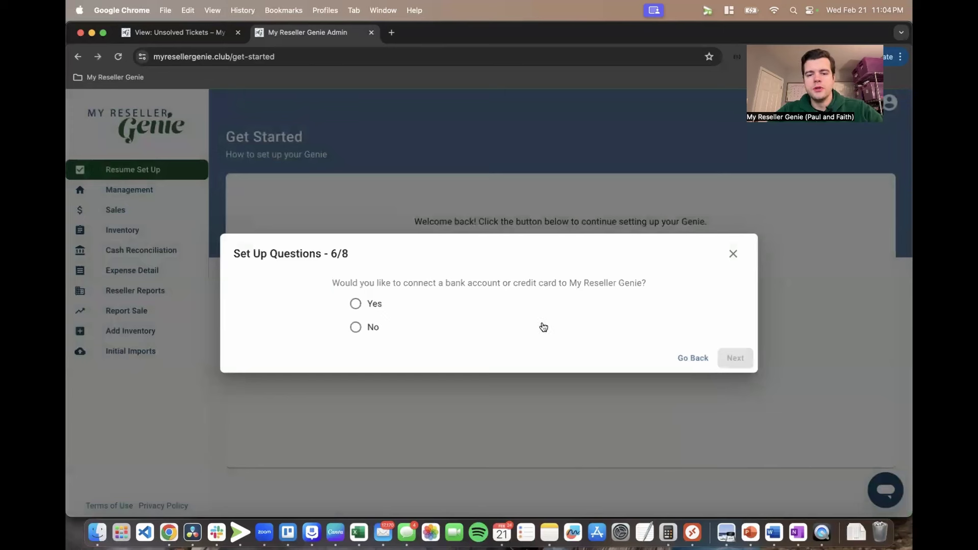
left_click(355, 328)
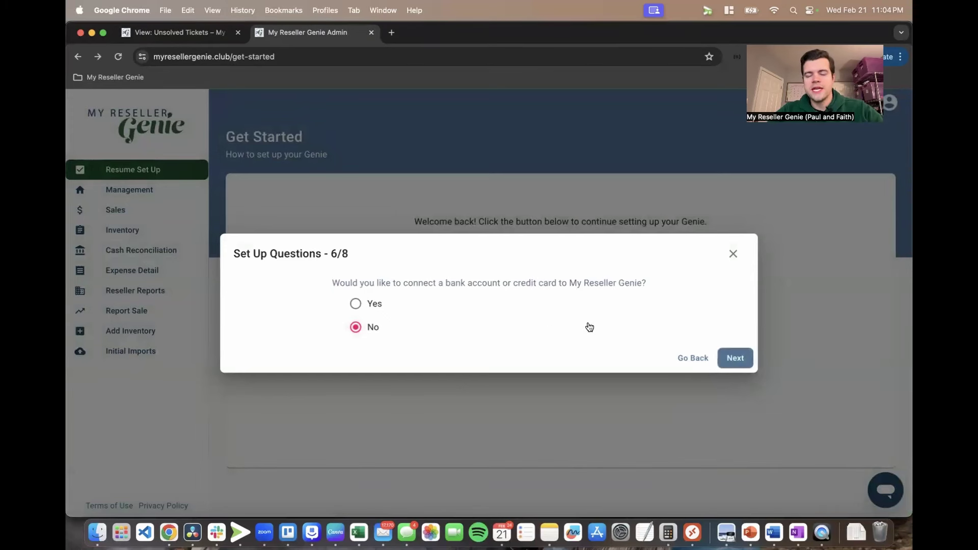
left_click(735, 358)
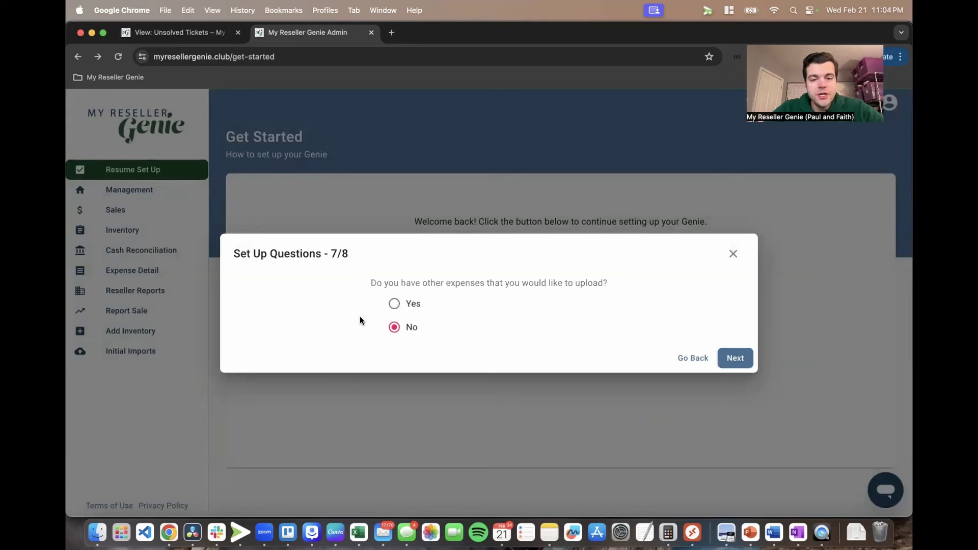
left_click(407, 308)
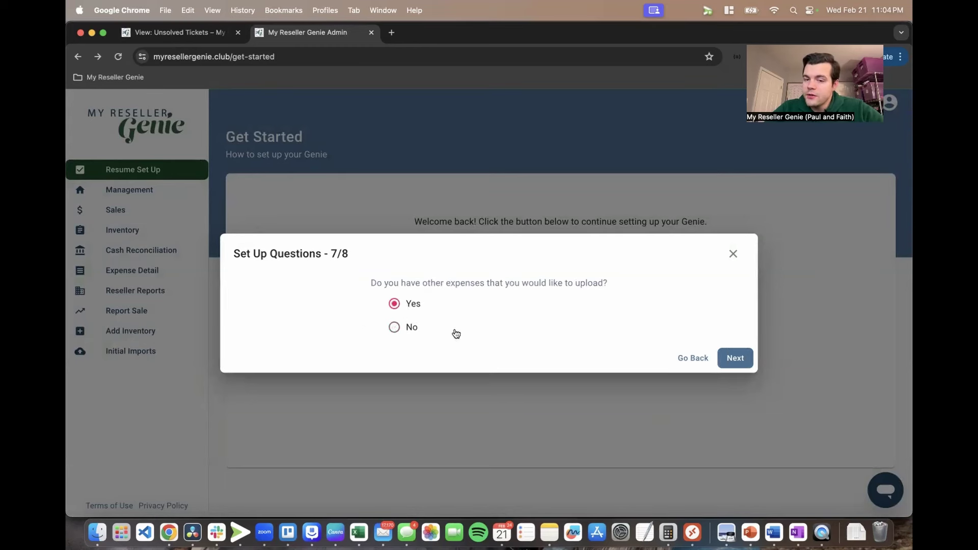
Step: Advance past the other-expenses question to the Important Tip about updating purchase dates
left_click(730, 356)
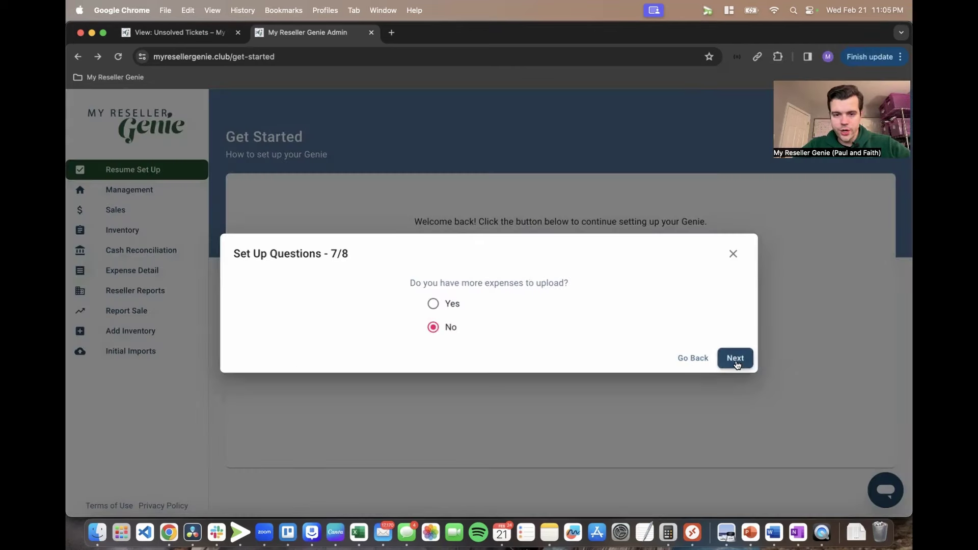
left_click(735, 356)
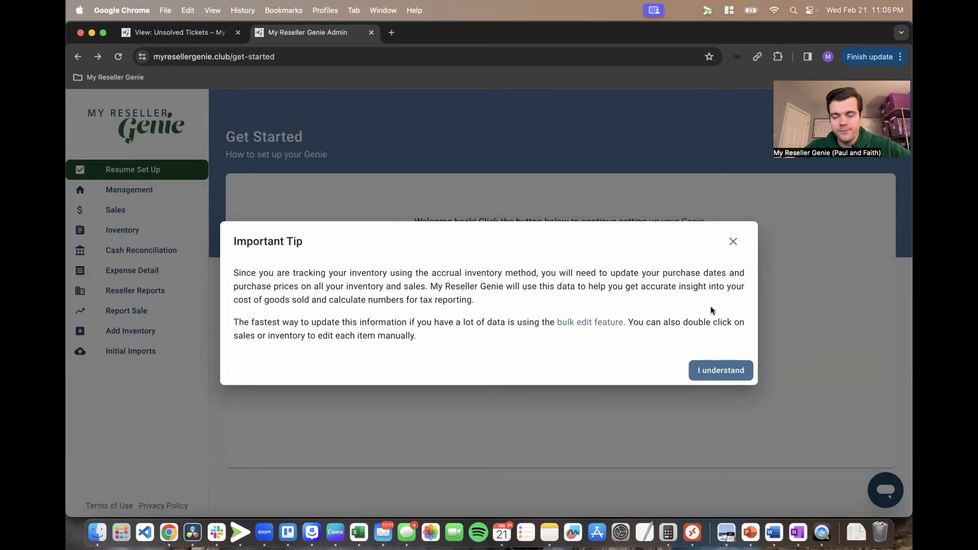
Step: Acknowledge the accrual inventory tip and answer Yes to finished updating purchase prices on question 8/8
left_click(720, 371)
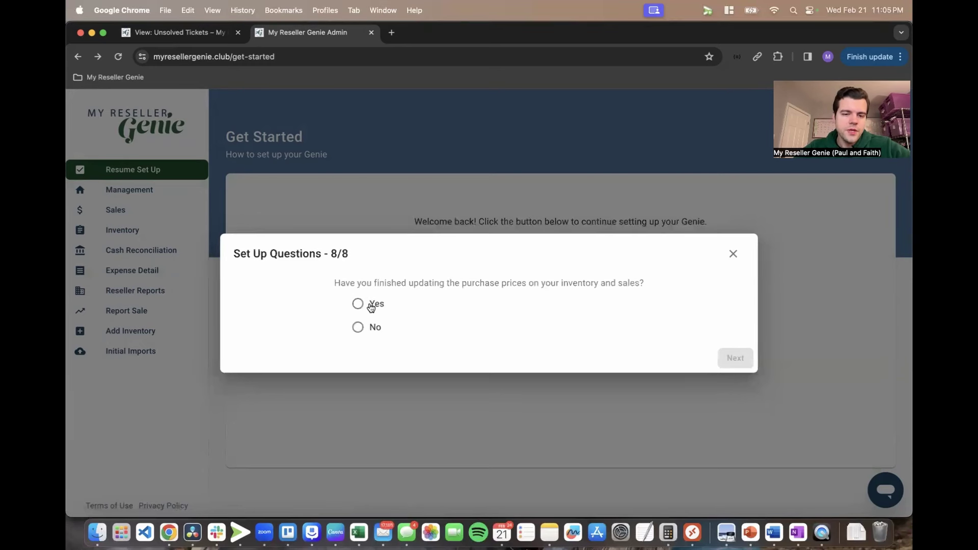
left_click(362, 331)
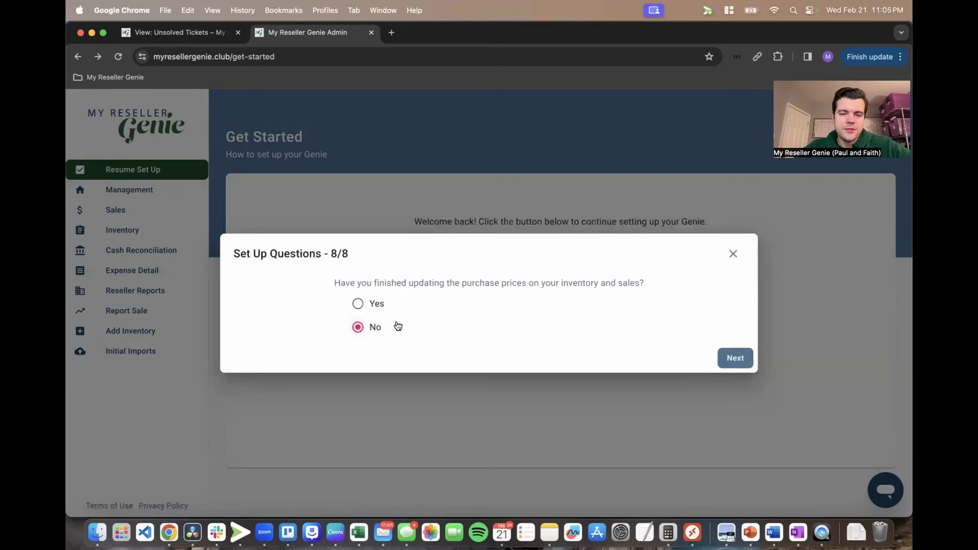
left_click(740, 367)
left_click(716, 370)
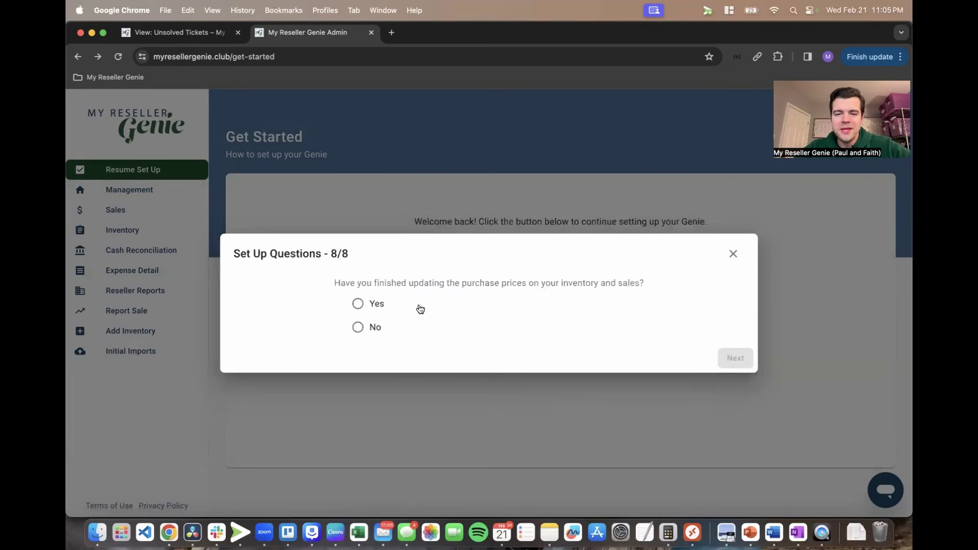
left_click(365, 304)
left_click(735, 358)
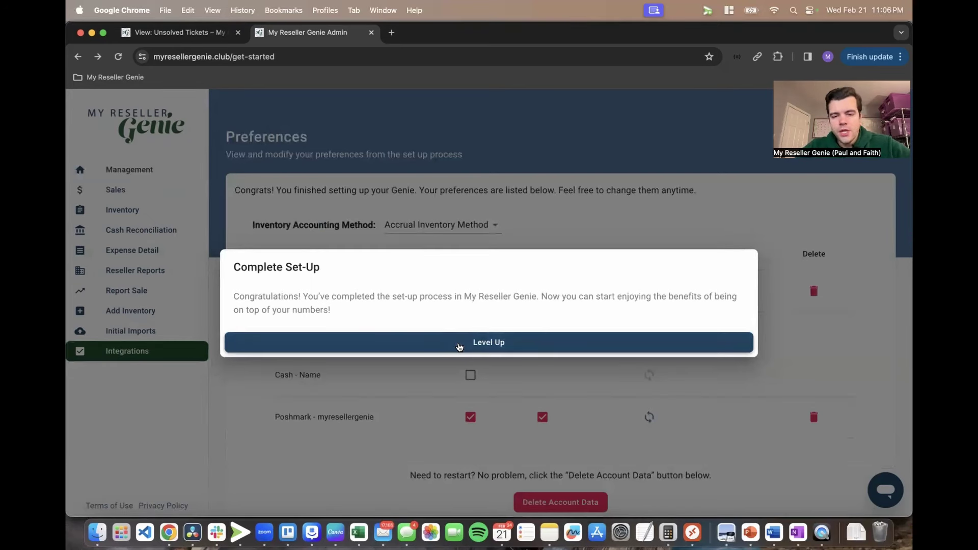
left_click(459, 345)
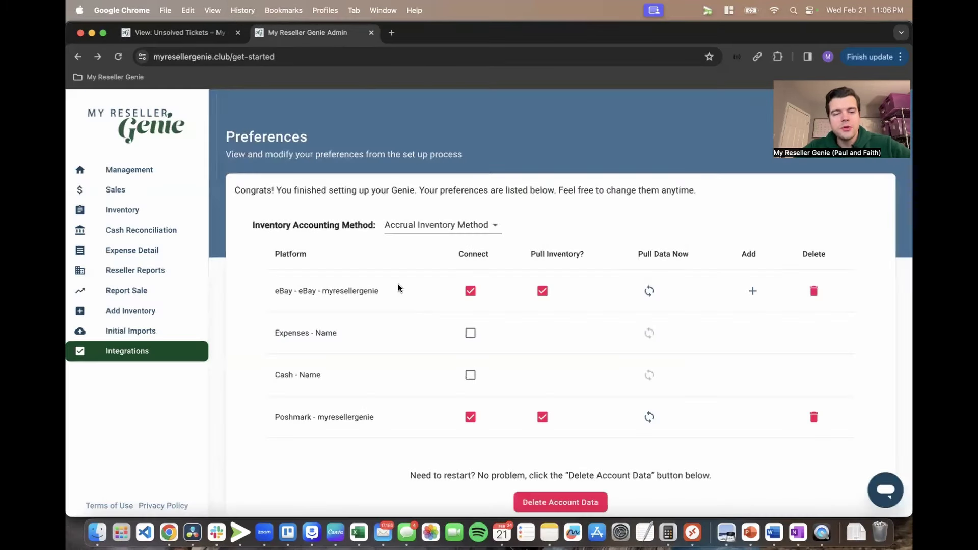